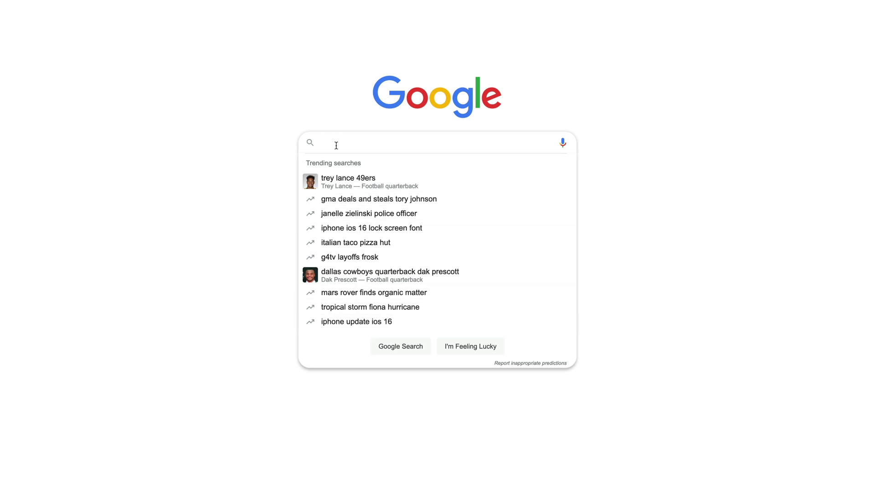
Search Google for 'car parts' and block the location request.
{"action": "type", "text": "car parts"}
{"action": "key", "text": "Return"}
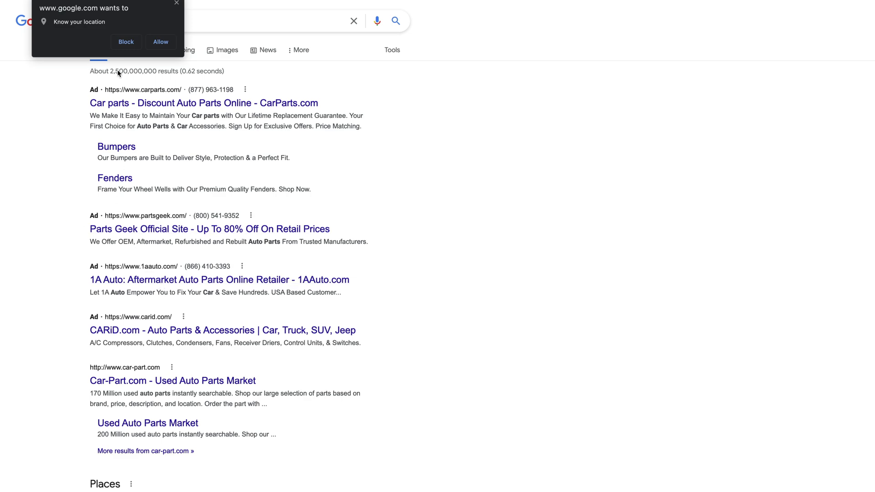
{"action": "left_click", "coordinate": [126, 42]}
Scroll the car parts results down to the People also ask section.
{"action": "scroll", "coordinate": [2, 263], "scroll_direction": "down", "scroll_amount": 2}
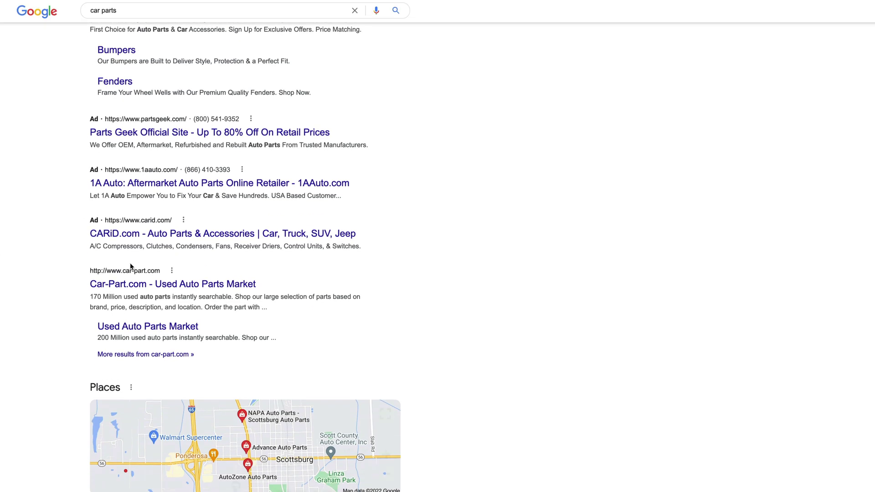
{"action": "scroll", "coordinate": [78, 293], "scroll_direction": "down", "scroll_amount": 1}
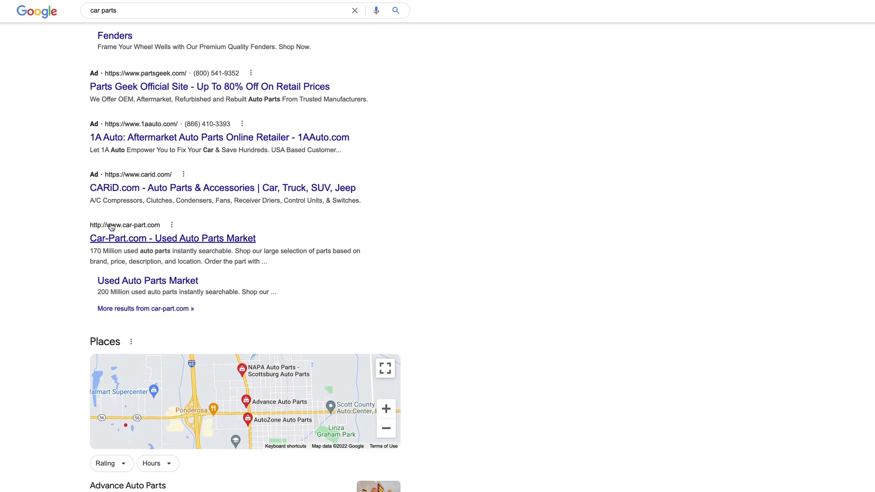
{"action": "scroll", "coordinate": [127, 227], "scroll_direction": "down", "scroll_amount": 7}
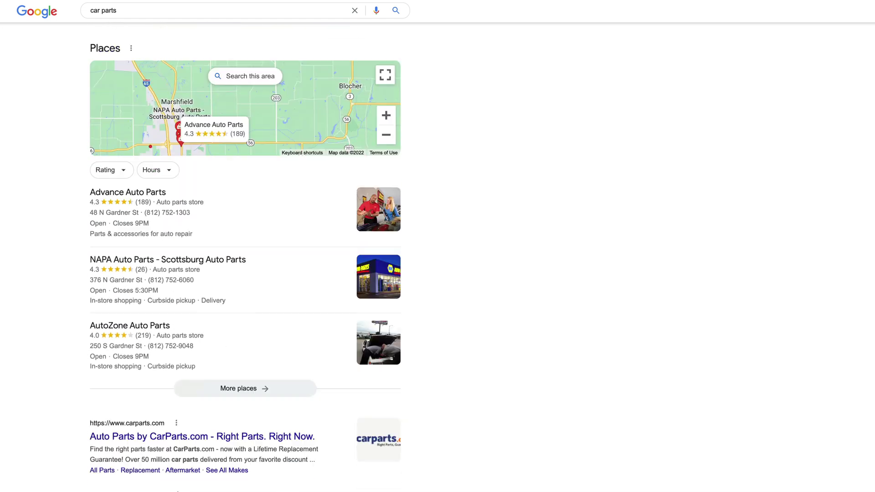
{"action": "scroll", "coordinate": [99, 487], "scroll_direction": "down", "scroll_amount": 6}
{"action": "scroll", "coordinate": [99, 487], "scroll_direction": "up", "scroll_amount": 2}
{"action": "scroll", "coordinate": [99, 487], "scroll_direction": "up", "scroll_amount": 3}
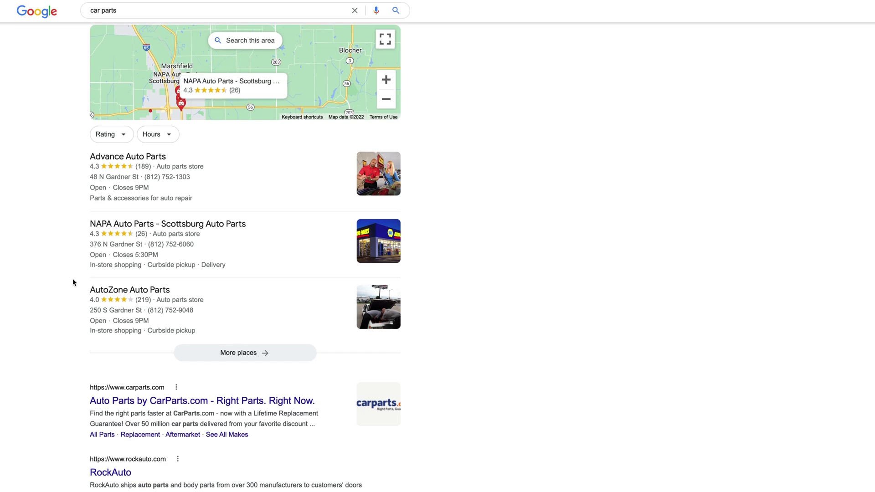
{"action": "scroll", "coordinate": [73, 279], "scroll_direction": "down", "scroll_amount": 2}
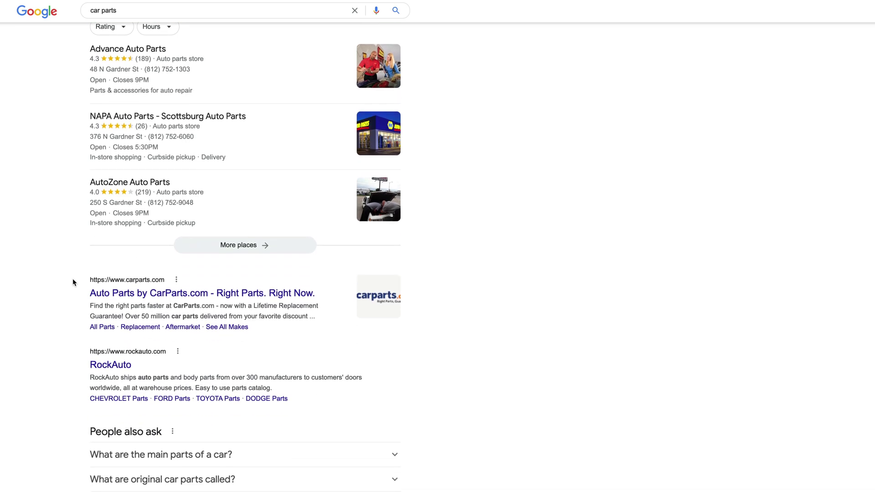
{"action": "scroll", "coordinate": [73, 283], "scroll_direction": "up", "scroll_amount": 13}
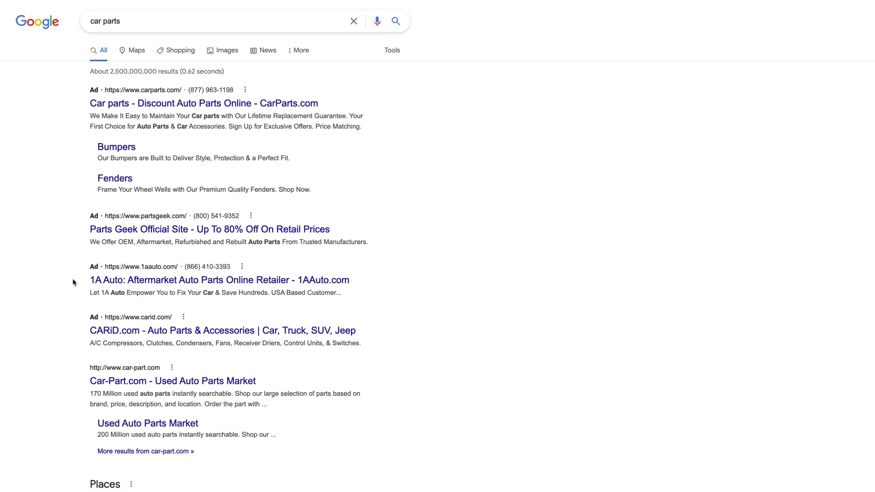
{"action": "scroll", "coordinate": [73, 283], "scroll_direction": "down", "scroll_amount": 4}
{"action": "scroll", "coordinate": [73, 282], "scroll_direction": "down", "scroll_amount": 3}
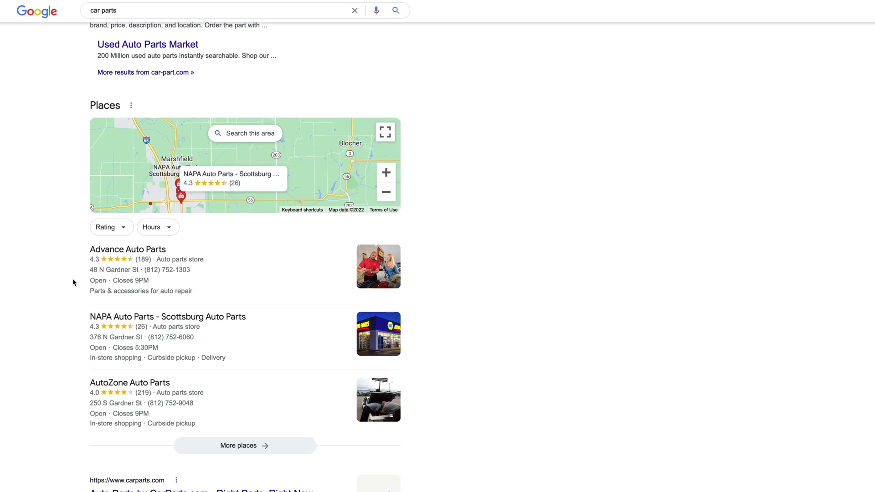
{"action": "scroll", "coordinate": [73, 282], "scroll_direction": "up", "scroll_amount": 1}
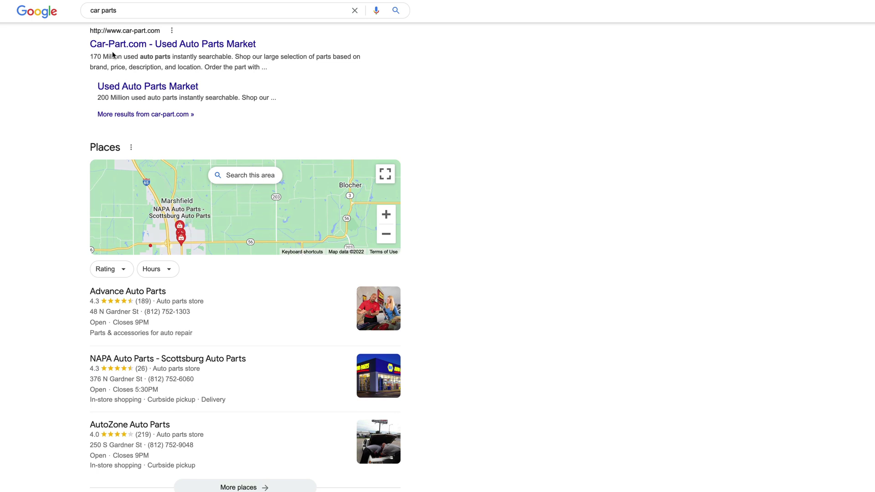
{"action": "scroll", "coordinate": [64, 107], "scroll_direction": "down", "scroll_amount": 6}
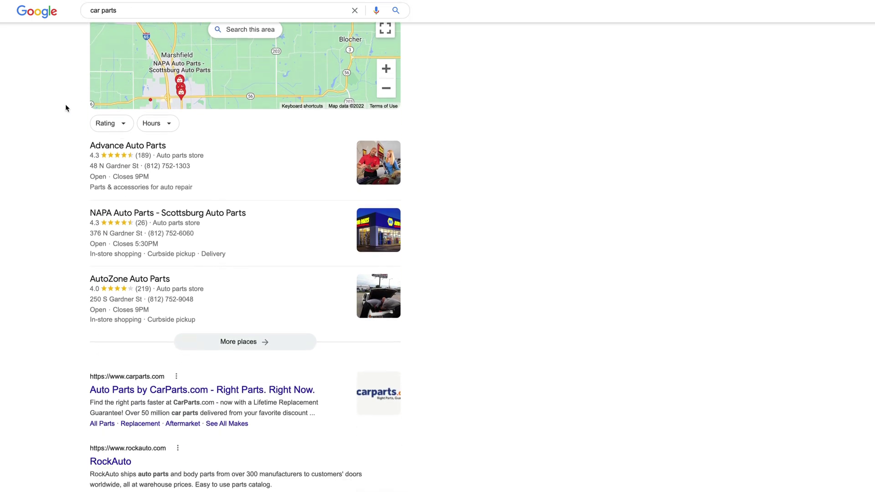
{"action": "scroll", "coordinate": [71, 120], "scroll_direction": "down", "scroll_amount": 2}
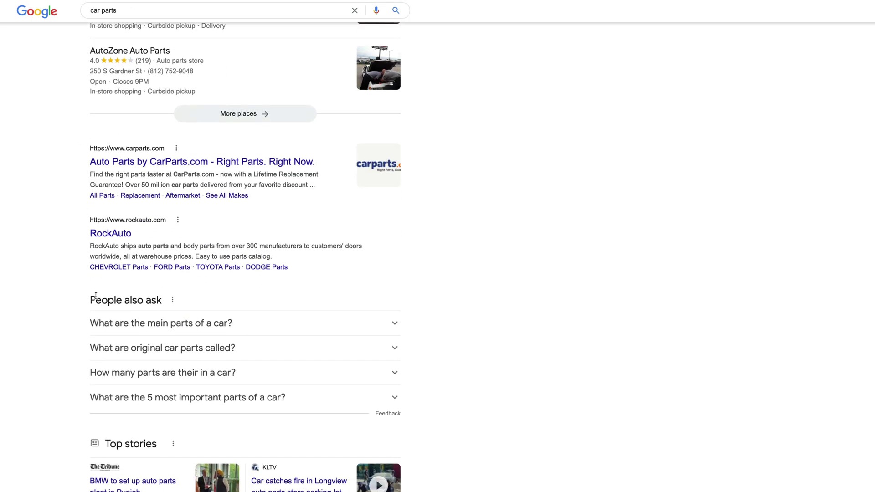
Expand 'What are the main parts of a car?' and 'What are original car parts called?' in People also ask.
{"action": "left_click_drag", "start_coordinate": [91, 300], "coordinate": [163, 300]}
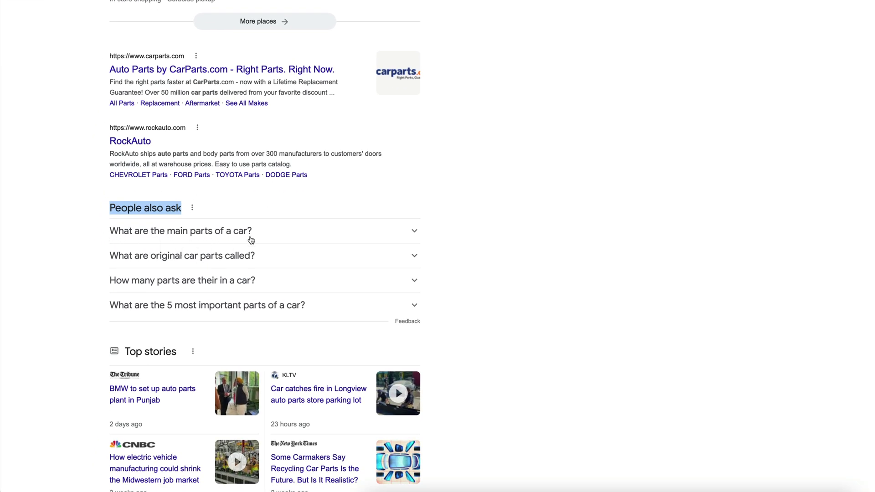
{"action": "left_click", "coordinate": [415, 233]}
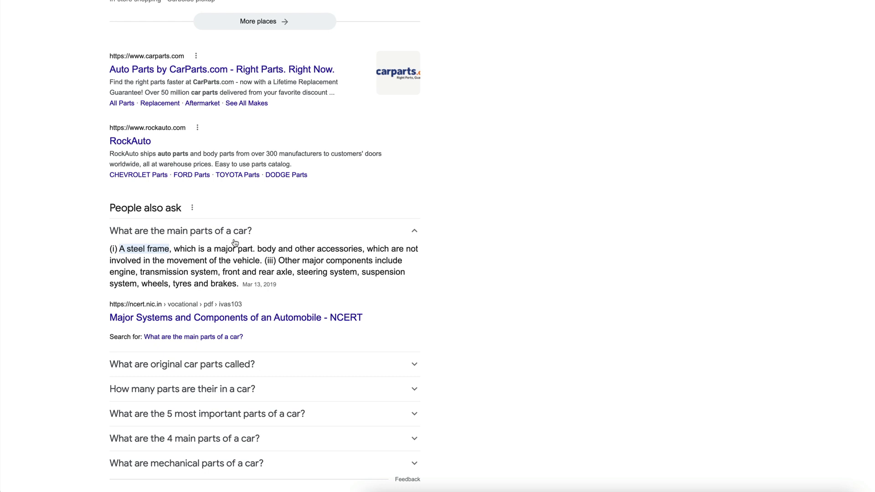
{"action": "scroll", "coordinate": [236, 244], "scroll_direction": "down", "scroll_amount": 2}
{"action": "scroll", "coordinate": [236, 243], "scroll_direction": "down", "scroll_amount": 2}
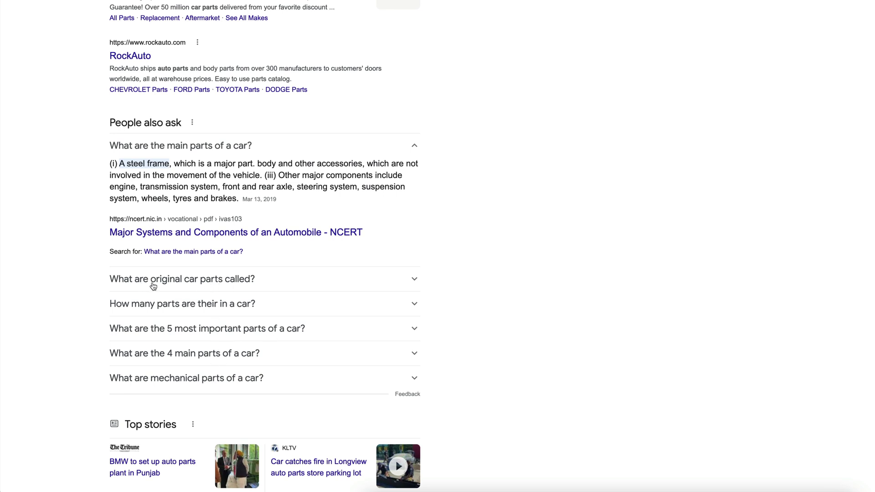
{"action": "left_click", "coordinate": [413, 281]}
{"action": "scroll", "coordinate": [410, 287], "scroll_direction": "down", "scroll_amount": 4}
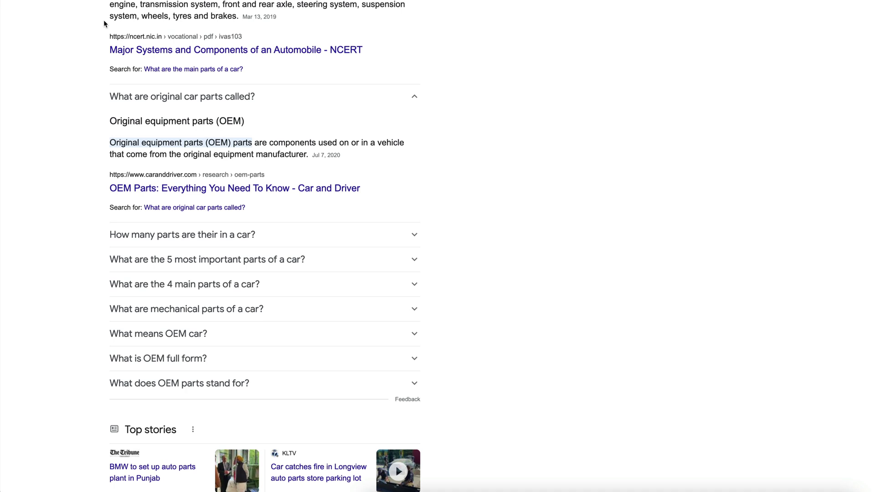
{"action": "scroll", "coordinate": [103, 24], "scroll_direction": "up", "scroll_amount": 1}
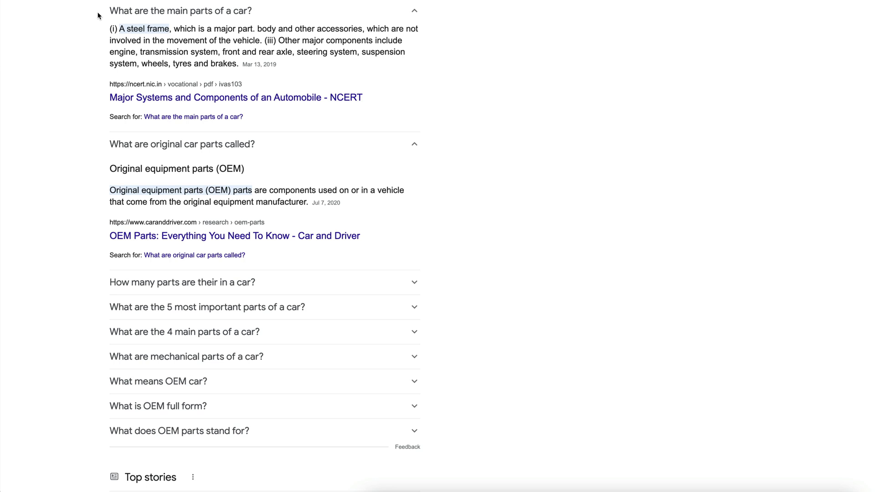
{"action": "scroll", "coordinate": [98, 15], "scroll_direction": "up", "scroll_amount": 1}
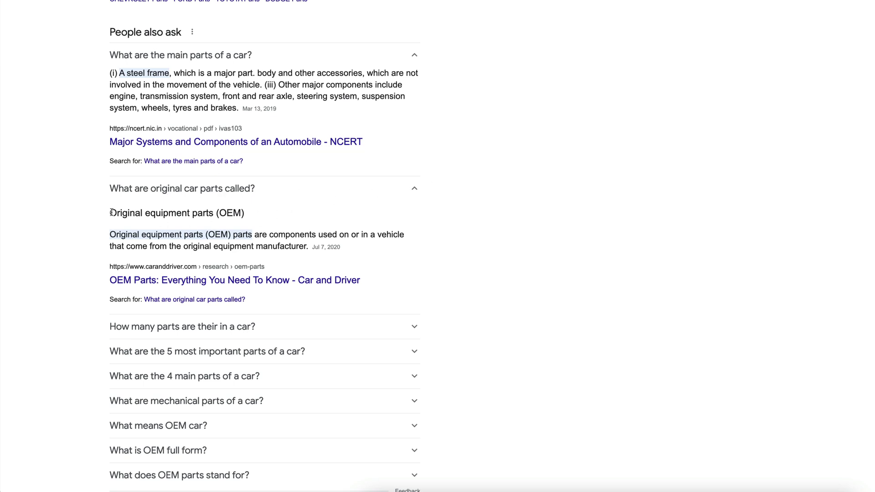
{"action": "left_click_drag", "start_coordinate": [109, 213], "coordinate": [181, 213]}
{"action": "left_click", "coordinate": [224, 214]}
{"action": "scroll", "coordinate": [222, 228], "scroll_direction": "down", "scroll_amount": 3}
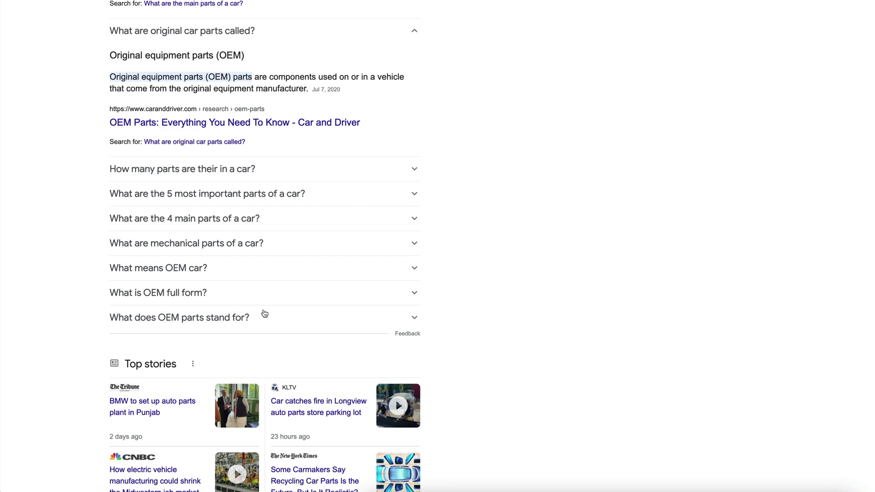
{"action": "left_click_drag", "start_coordinate": [251, 169], "coordinate": [71, 187]}
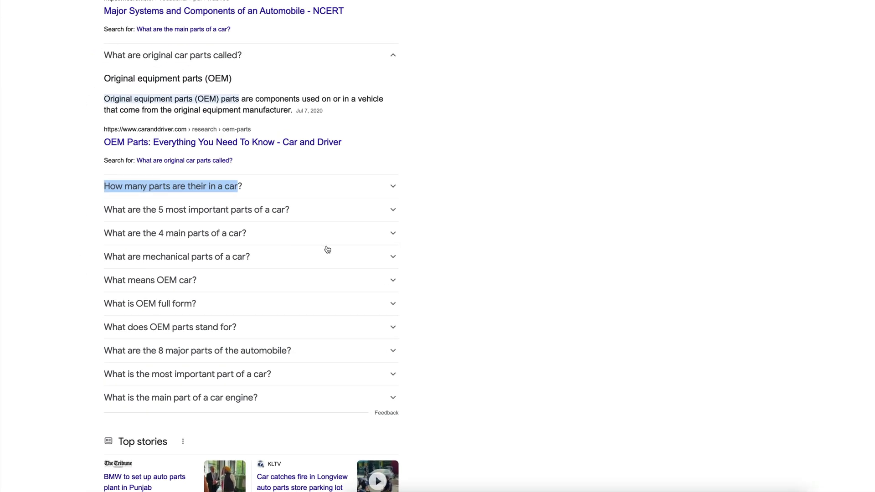
{"action": "left_click", "coordinate": [392, 399]}
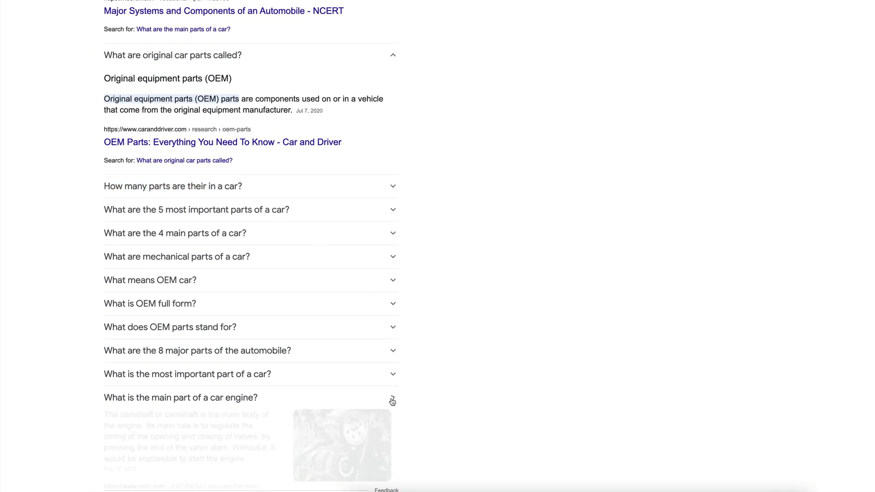
{"action": "scroll", "coordinate": [391, 401], "scroll_direction": "down", "scroll_amount": 4}
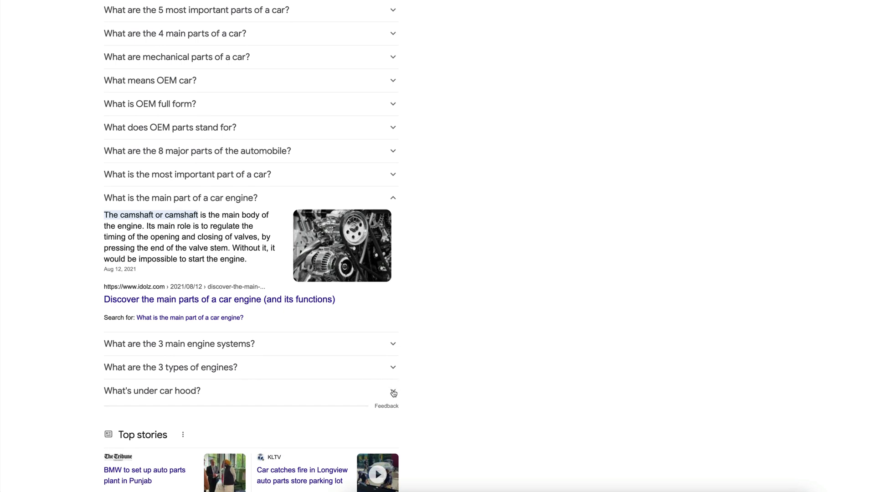
{"action": "left_click", "coordinate": [394, 393]}
{"action": "scroll", "coordinate": [391, 392], "scroll_direction": "down", "scroll_amount": 5}
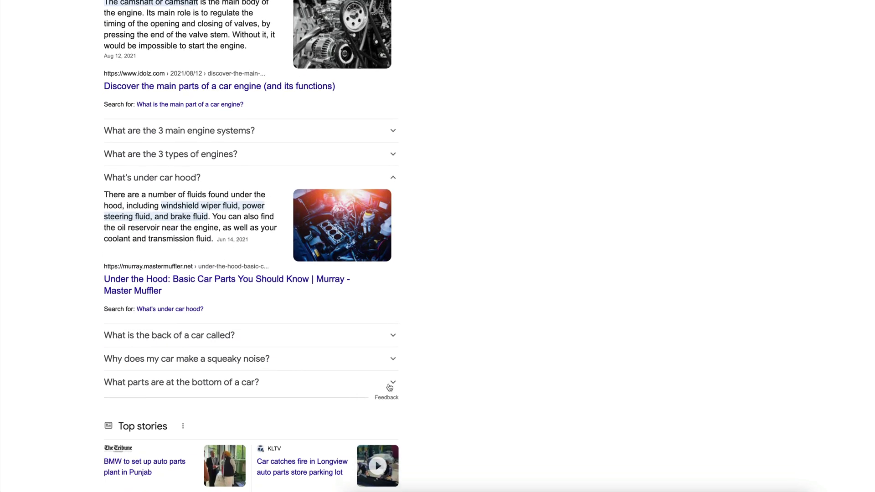
{"action": "left_click", "coordinate": [390, 386]}
{"action": "scroll", "coordinate": [387, 385], "scroll_direction": "down", "scroll_amount": 5}
{"action": "scroll", "coordinate": [289, 314], "scroll_direction": "up", "scroll_amount": 1}
{"action": "scroll", "coordinate": [290, 315], "scroll_direction": "up", "scroll_amount": 2}
{"action": "scroll", "coordinate": [289, 315], "scroll_direction": "up", "scroll_amount": 8}
{"action": "scroll", "coordinate": [191, 270], "scroll_direction": "up", "scroll_amount": 2}
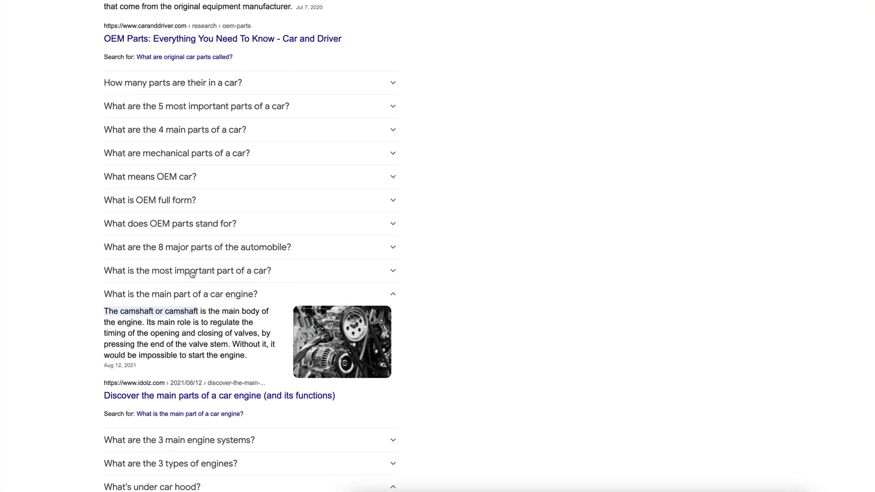
{"action": "scroll", "coordinate": [226, 143], "scroll_direction": "up", "scroll_amount": 5}
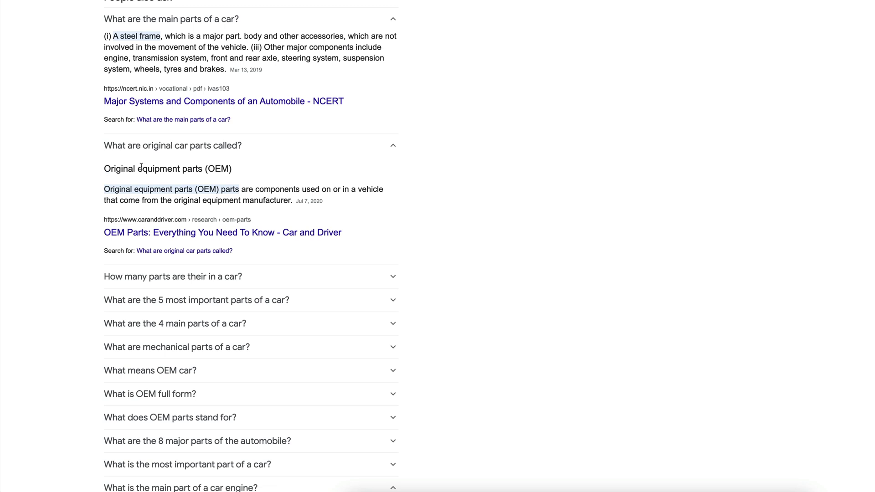
{"action": "scroll", "coordinate": [256, 182], "scroll_direction": "down", "scroll_amount": 3}
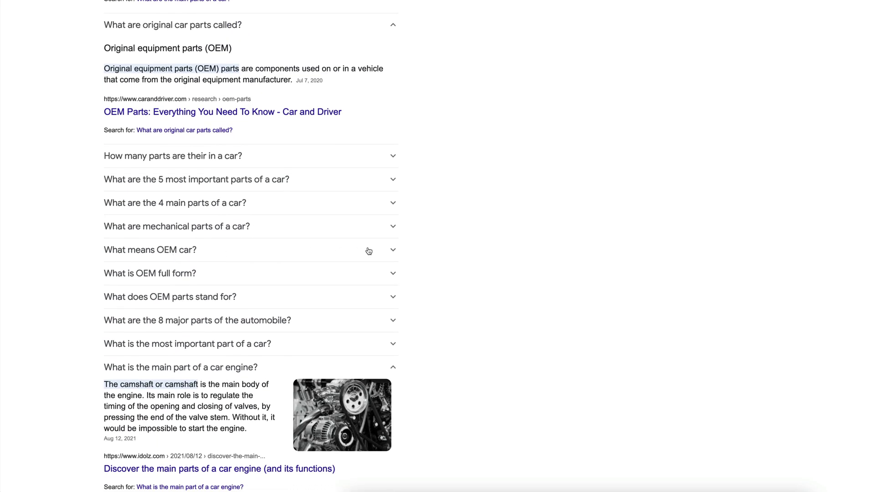
{"action": "left_click", "coordinate": [394, 251]}
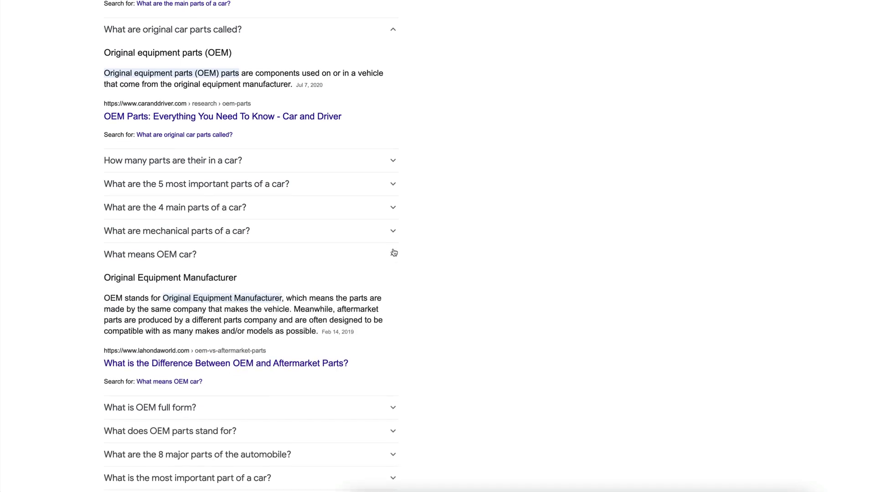
{"action": "scroll", "coordinate": [394, 251], "scroll_direction": "down", "scroll_amount": 5}
{"action": "scroll", "coordinate": [367, 312], "scroll_direction": "down", "scroll_amount": 10}
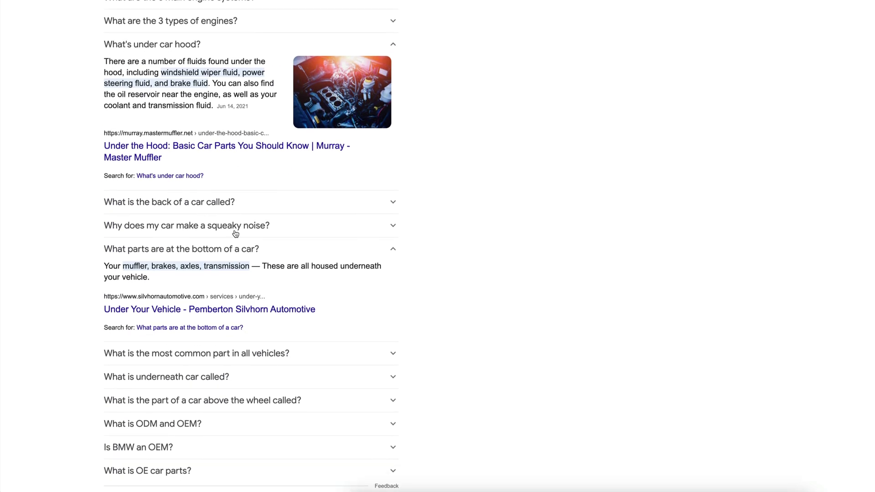
{"action": "scroll", "coordinate": [227, 342], "scroll_direction": "down", "scroll_amount": 1}
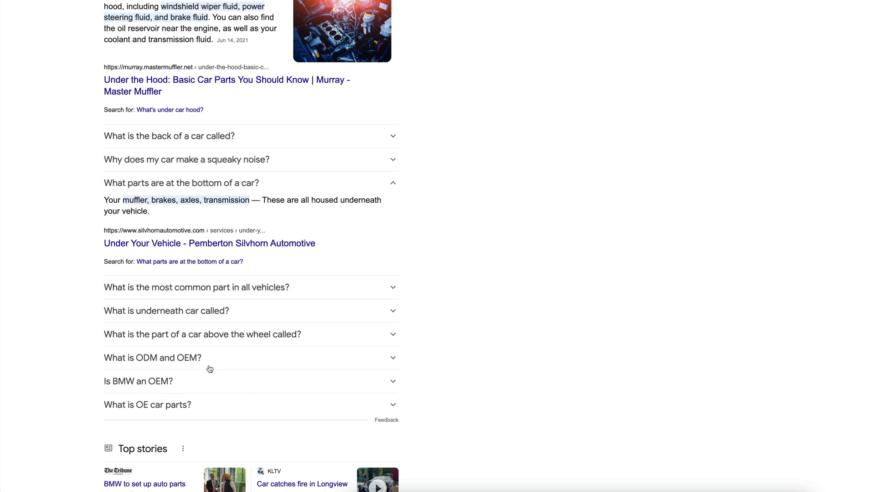
{"action": "left_click", "coordinate": [393, 360]}
{"action": "scroll", "coordinate": [330, 365], "scroll_direction": "down", "scroll_amount": 3}
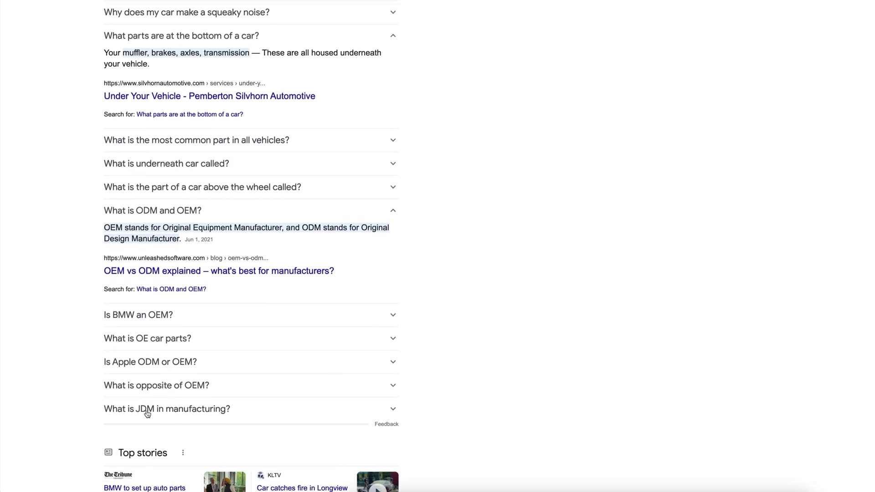
{"action": "left_click", "coordinate": [187, 410]}
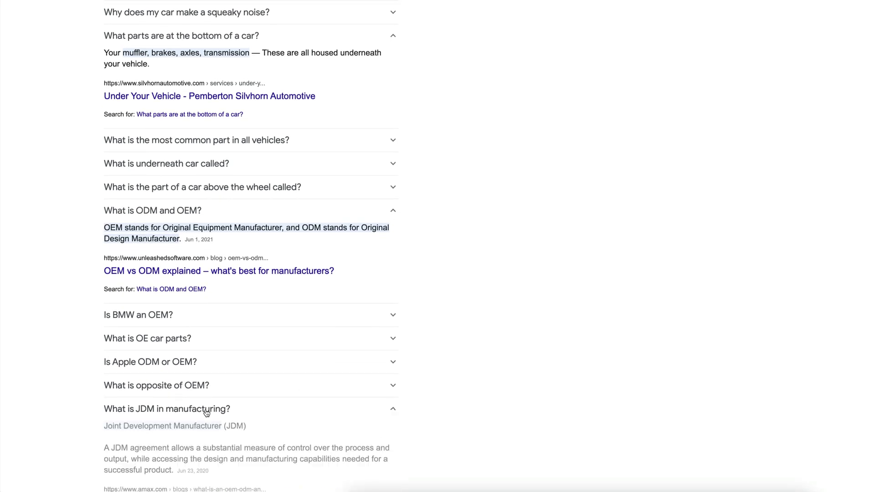
{"action": "scroll", "coordinate": [309, 406], "scroll_direction": "down", "scroll_amount": 4}
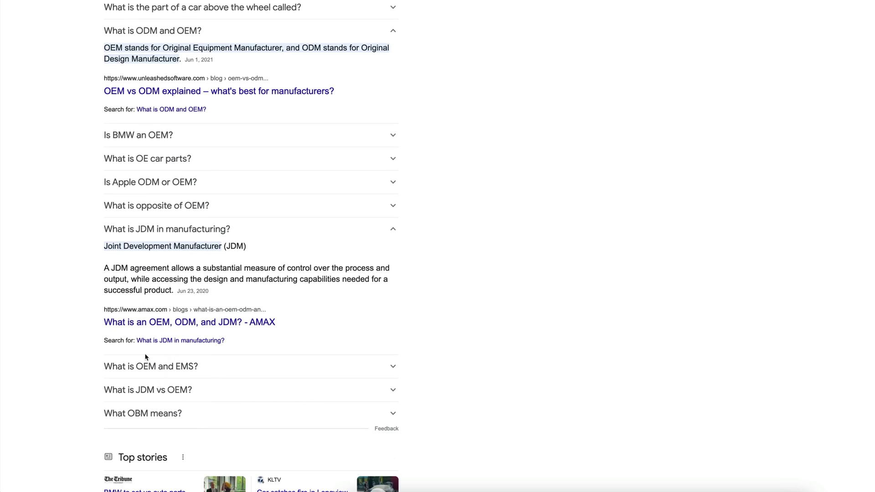
{"action": "scroll", "coordinate": [149, 355], "scroll_direction": "up", "scroll_amount": 10}
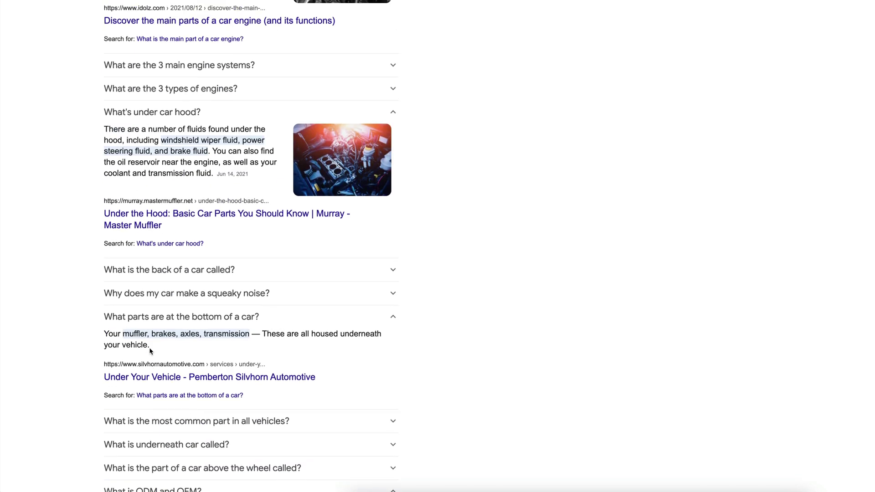
{"action": "scroll", "coordinate": [151, 351], "scroll_direction": "down", "scroll_amount": 2}
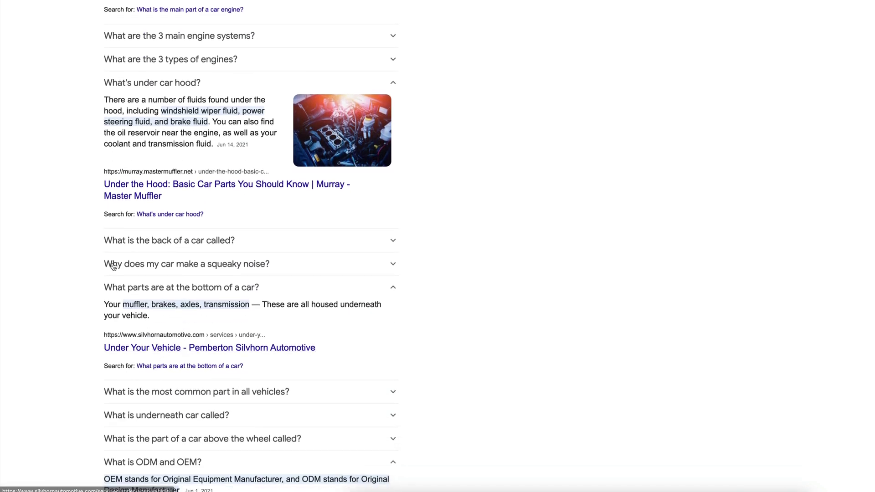
{"action": "scroll", "coordinate": [142, 312], "scroll_direction": "down", "scroll_amount": 3}
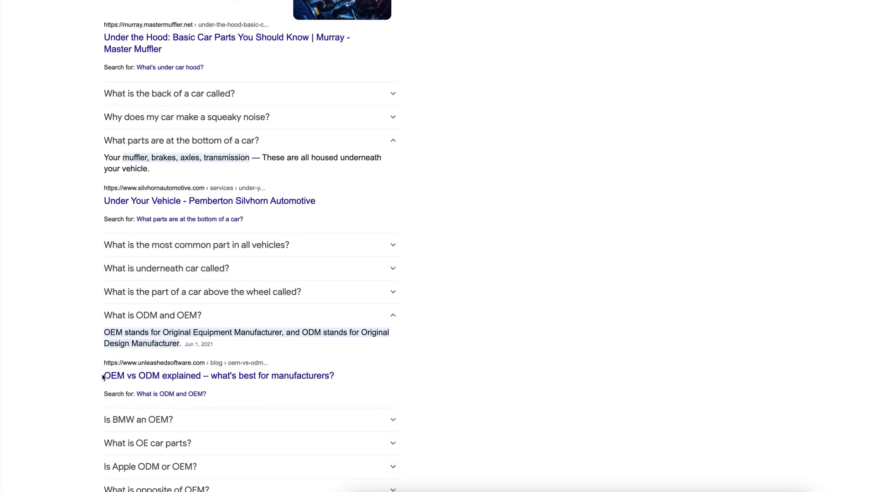
{"action": "left_click_drag", "start_coordinate": [79, 372], "coordinate": [159, 376]}
{"action": "scroll", "coordinate": [169, 364], "scroll_direction": "up", "scroll_amount": 15}
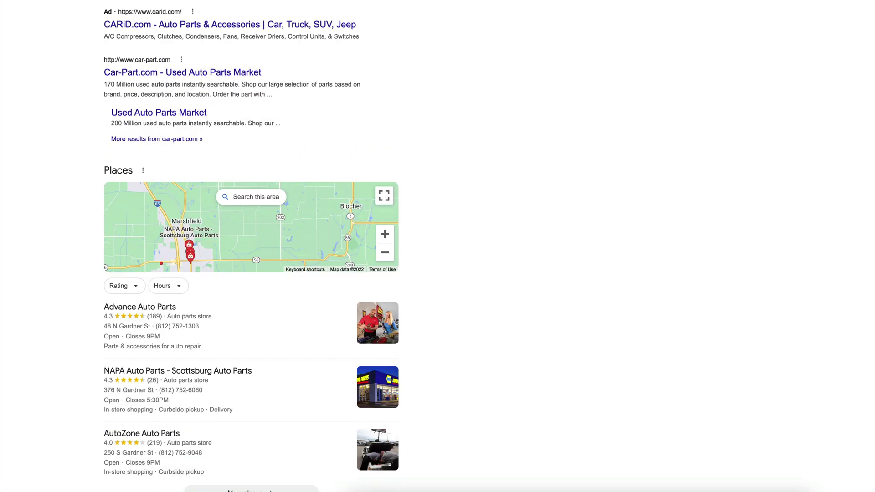
Start a new search and expand 'What do OEM stand for?' and 'What is an OEM example?'.
{"action": "key", "text": "/"}
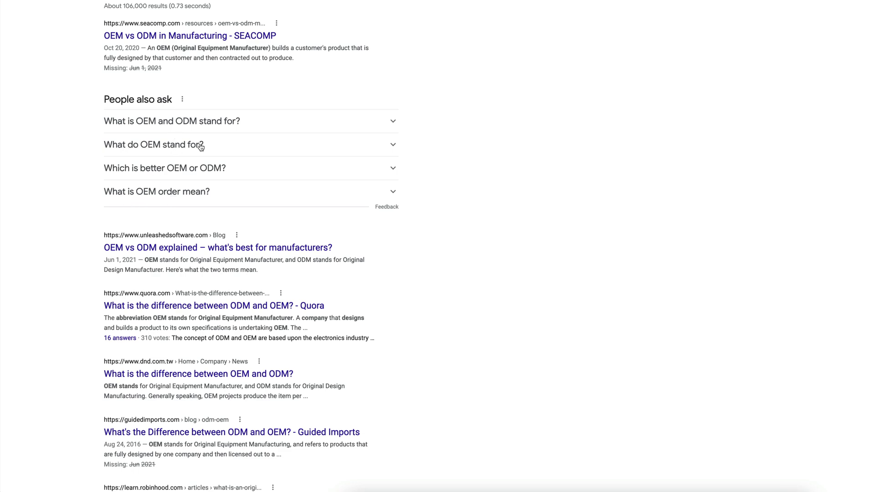
{"action": "left_click", "coordinate": [398, 149]}
{"action": "scroll", "coordinate": [336, 162], "scroll_direction": "down", "scroll_amount": 2}
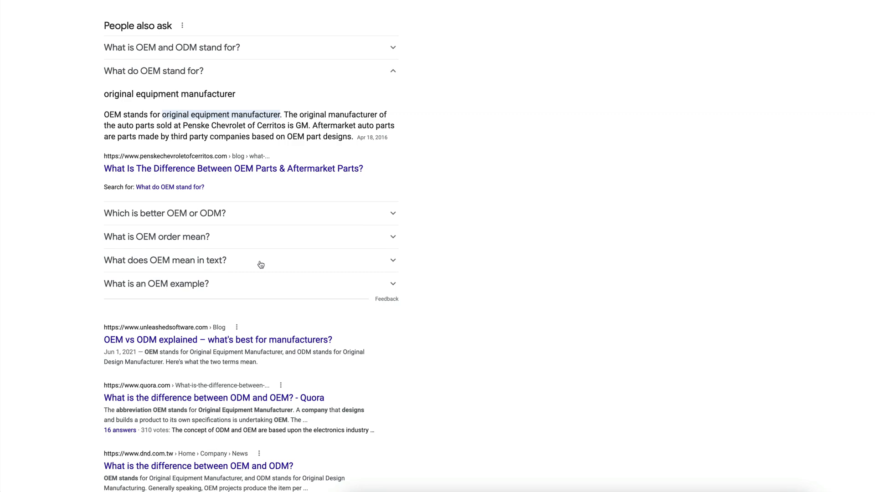
{"action": "left_click", "coordinate": [395, 286]}
{"action": "scroll", "coordinate": [263, 291], "scroll_direction": "down", "scroll_amount": 5}
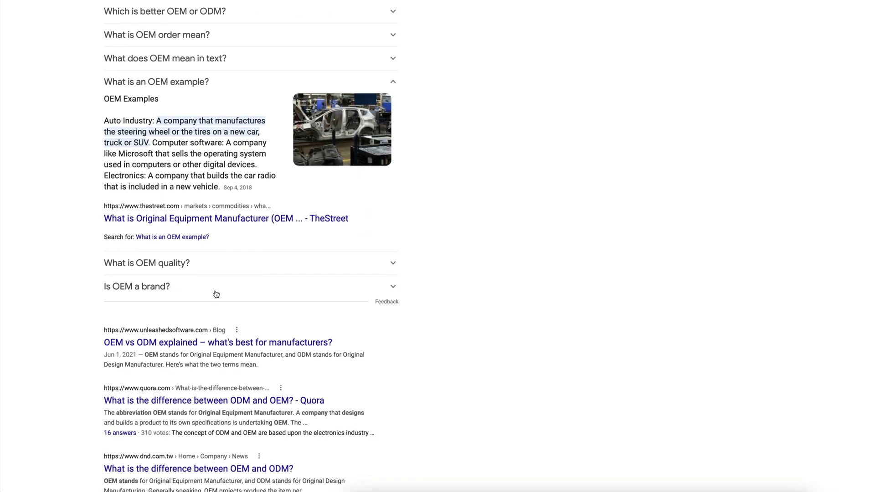
Expand the 'Is OEM a brand?', 'Is OEM original or fake shoes?' and 'Is Apple an OEM?' answers.
{"action": "left_click", "coordinate": [393, 282]}
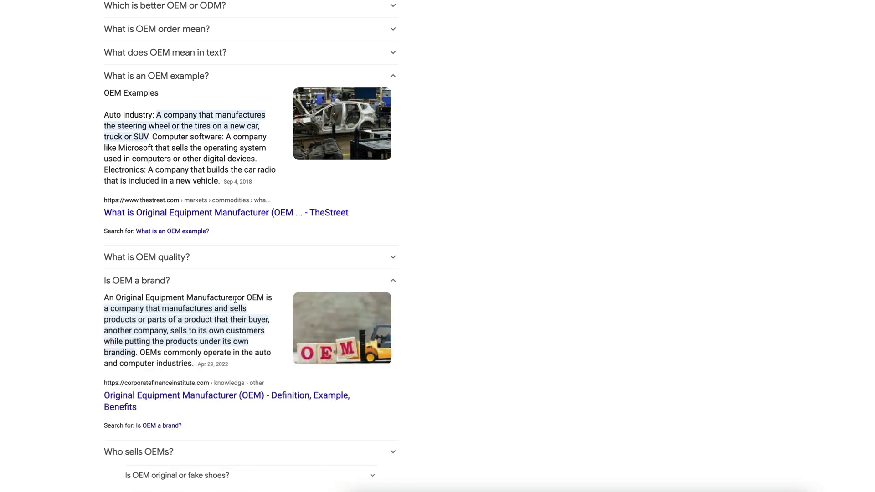
{"action": "scroll", "coordinate": [236, 299], "scroll_direction": "down", "scroll_amount": 1}
{"action": "scroll", "coordinate": [235, 299], "scroll_direction": "down", "scroll_amount": 3}
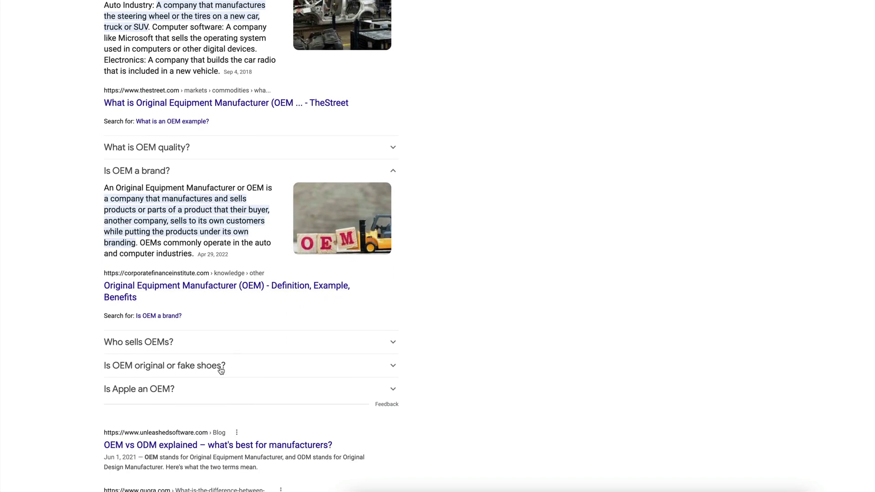
{"action": "left_click", "coordinate": [391, 366]}
{"action": "scroll", "coordinate": [354, 369], "scroll_direction": "down", "scroll_amount": 3}
{"action": "scroll", "coordinate": [354, 370], "scroll_direction": "down", "scroll_amount": 2}
{"action": "left_click", "coordinate": [392, 329]}
{"action": "scroll", "coordinate": [359, 336], "scroll_direction": "down", "scroll_amount": 3}
{"action": "scroll", "coordinate": [349, 359], "scroll_direction": "down", "scroll_amount": 3}
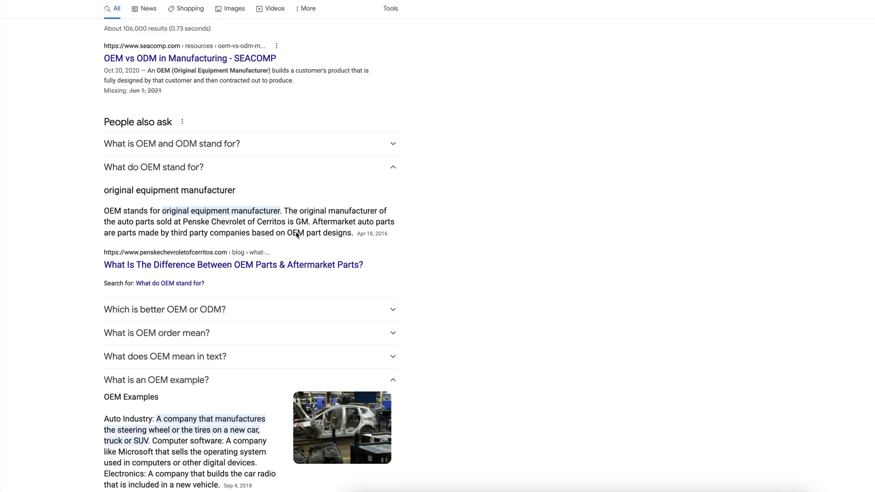
Scroll down the car parts results to the expanded People also ask answers.
{"action": "scroll", "coordinate": [218, 1], "scroll_direction": "down", "scroll_amount": 1}
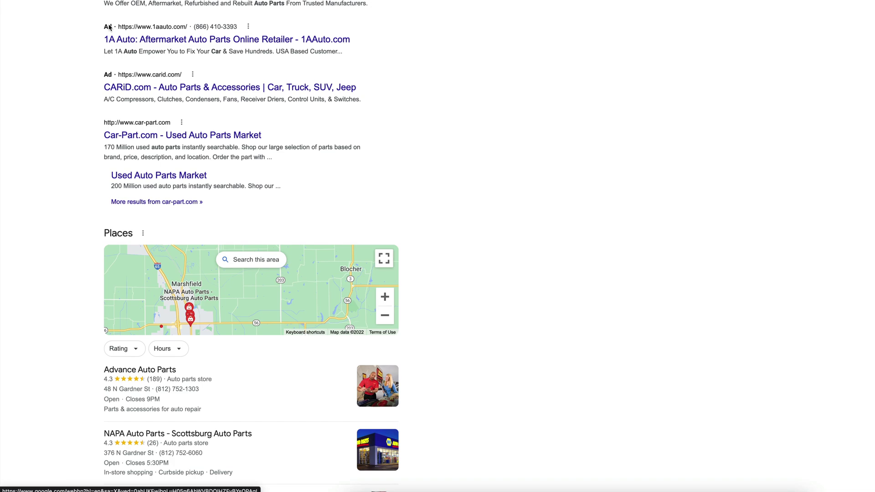
{"action": "scroll", "coordinate": [117, 39], "scroll_direction": "down", "scroll_amount": 10}
{"action": "scroll", "coordinate": [117, 39], "scroll_direction": "down", "scroll_amount": 15}
{"action": "scroll", "coordinate": [196, 261], "scroll_direction": "down", "scroll_amount": 2}
{"action": "scroll", "coordinate": [174, 237], "scroll_direction": "down", "scroll_amount": 2}
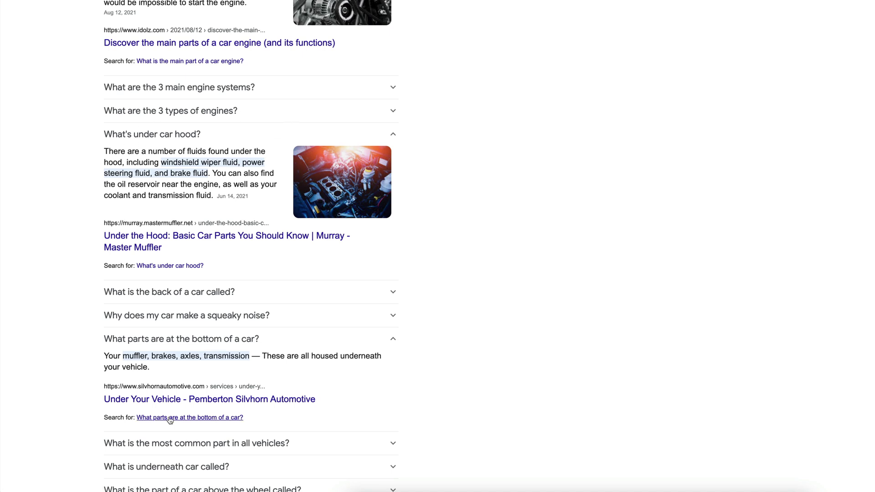
{"action": "scroll", "coordinate": [173, 420], "scroll_direction": "down", "scroll_amount": 3}
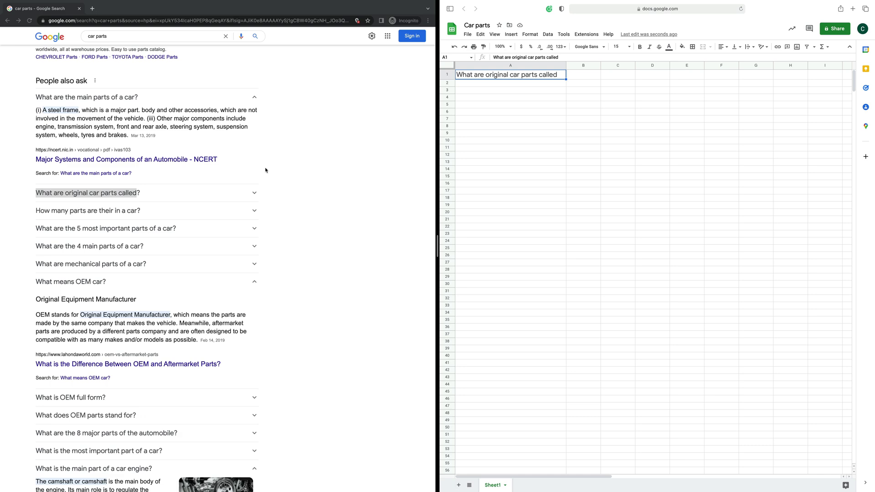
Paste the question 'How many parts are their in a car' into A2 without its question mark.
{"action": "scroll", "coordinate": [100, 205], "scroll_direction": "up", "scroll_amount": 3}
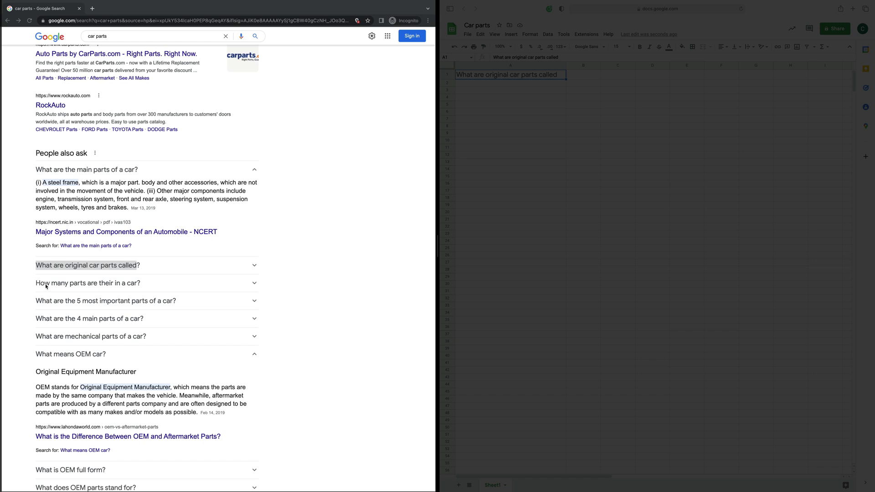
{"action": "left_click", "coordinate": [508, 183]}
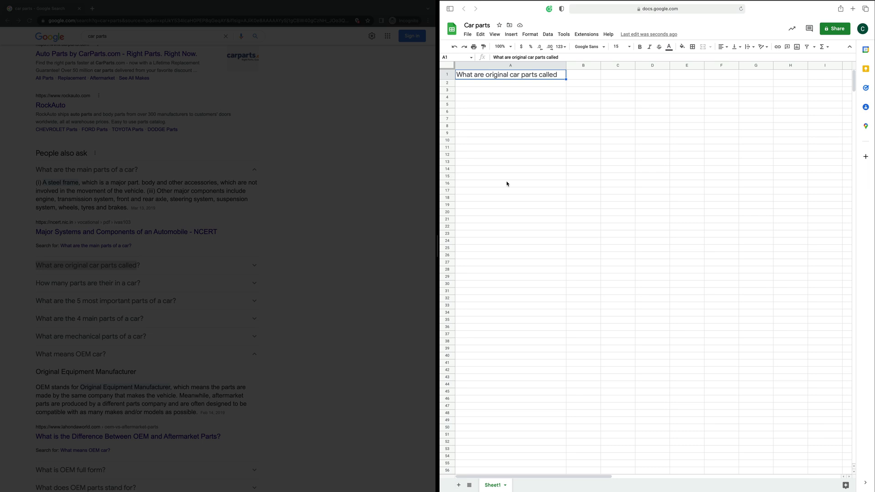
{"action": "left_click", "coordinate": [38, 293]}
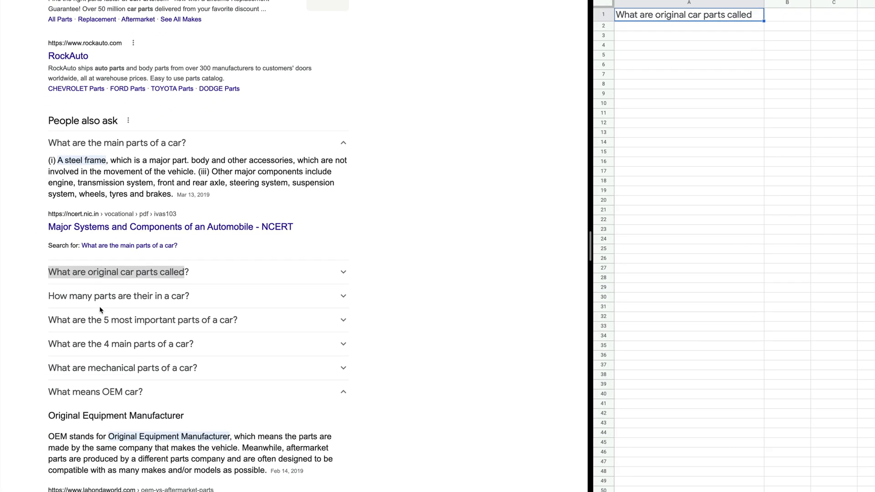
{"action": "triple_click", "coordinate": [47, 297]}
{"action": "key", "text": "super+c"}
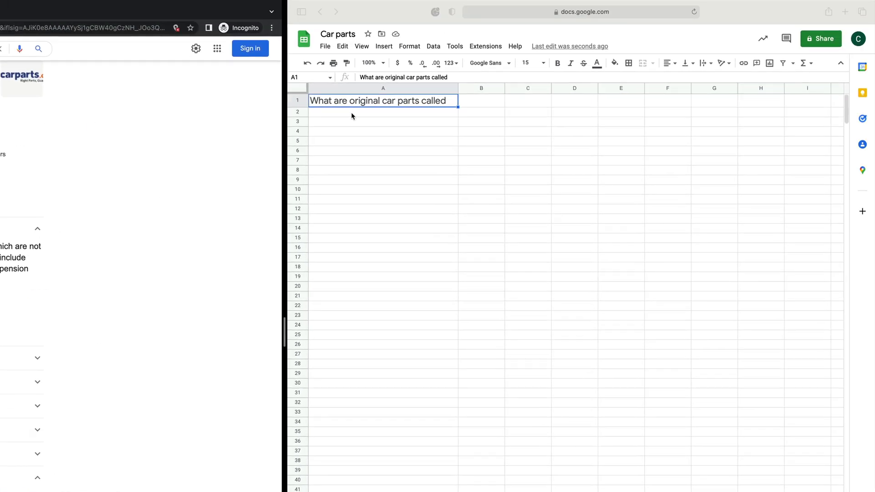
{"action": "left_click", "coordinate": [352, 115]}
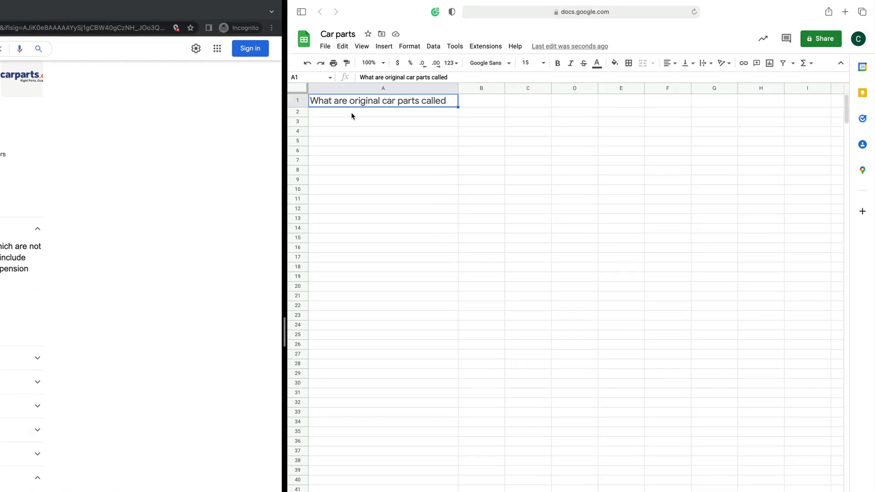
{"action": "double_click", "coordinate": [351, 113]}
{"action": "key", "text": "super+v"}
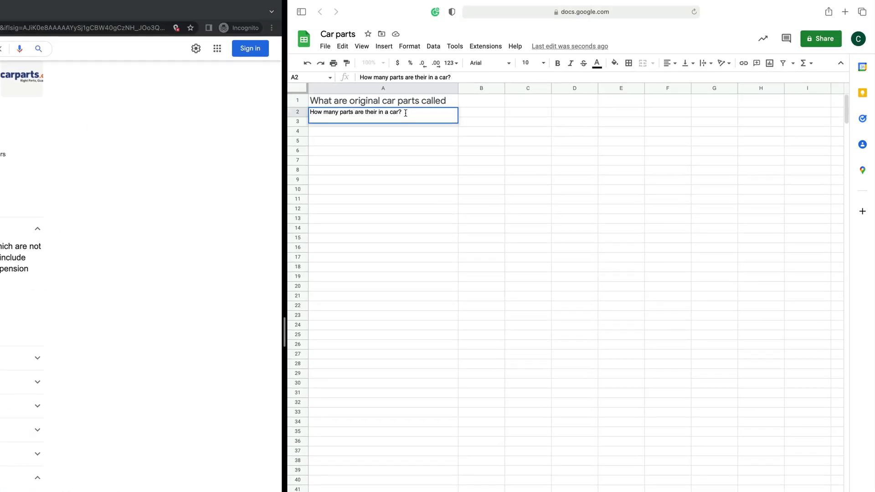
{"action": "key", "text": "BackSpace"}
{"action": "key", "text": "Return"}
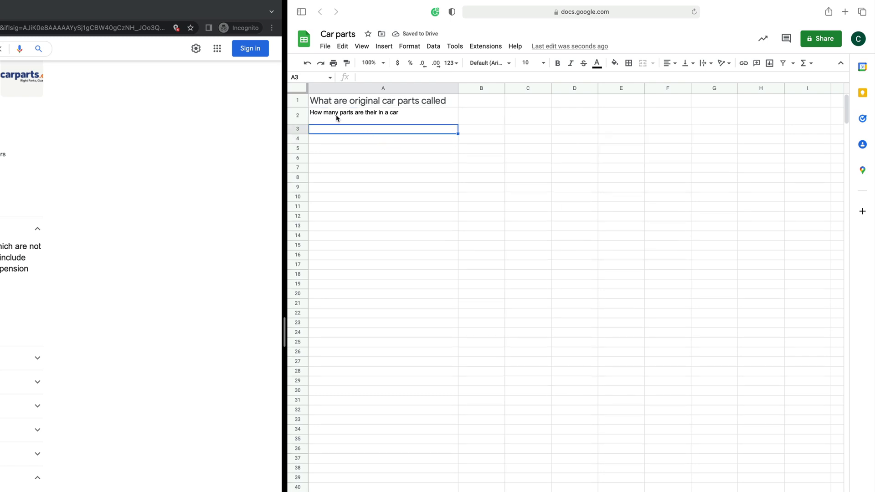
{"action": "left_click", "coordinate": [338, 115]}
{"action": "left_click", "coordinate": [382, 132]}
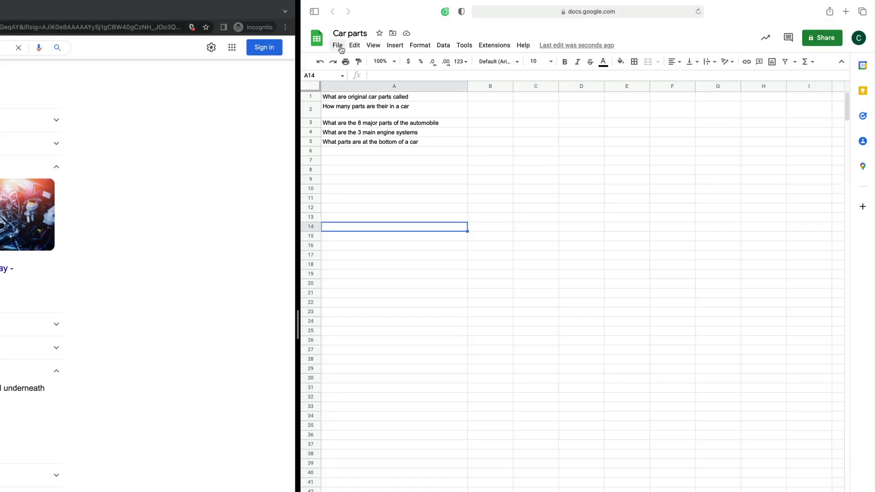
Download the Car parts sheet as a Comma Separated Values (.csv) file.
{"action": "left_click", "coordinate": [339, 46]}
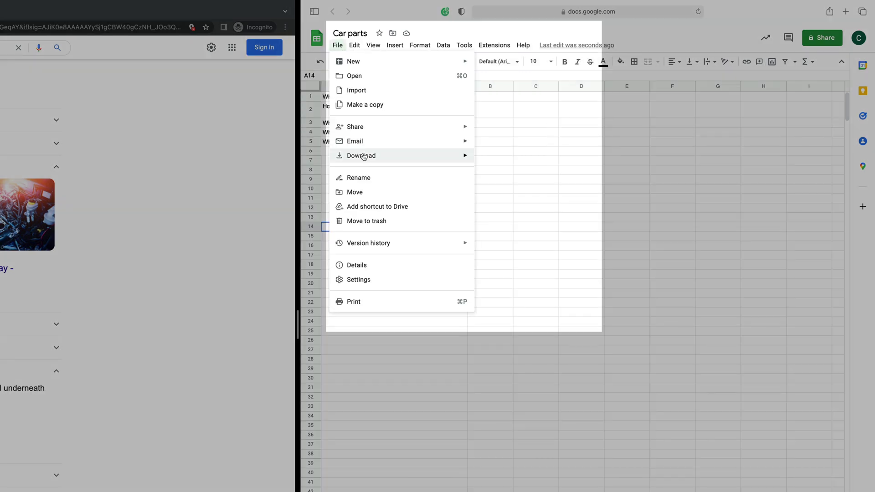
{"action": "mouse_move", "coordinate": [376, 156]}
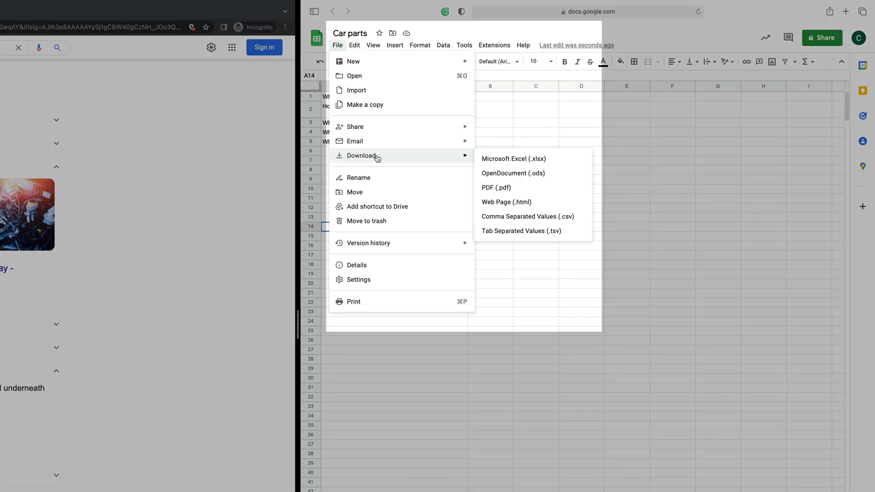
{"action": "left_click", "coordinate": [538, 218]}
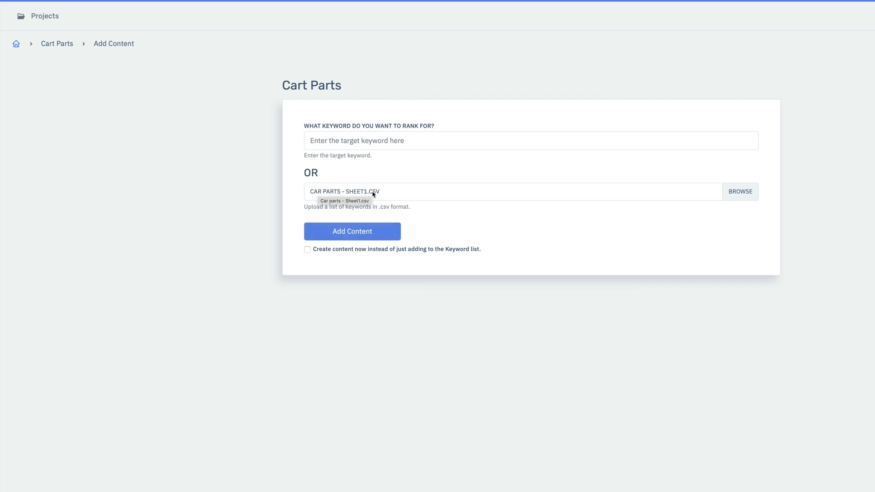
Add the CSV keywords, select all except the blank third row, and prepare five articles.
{"action": "left_click", "coordinate": [359, 237]}
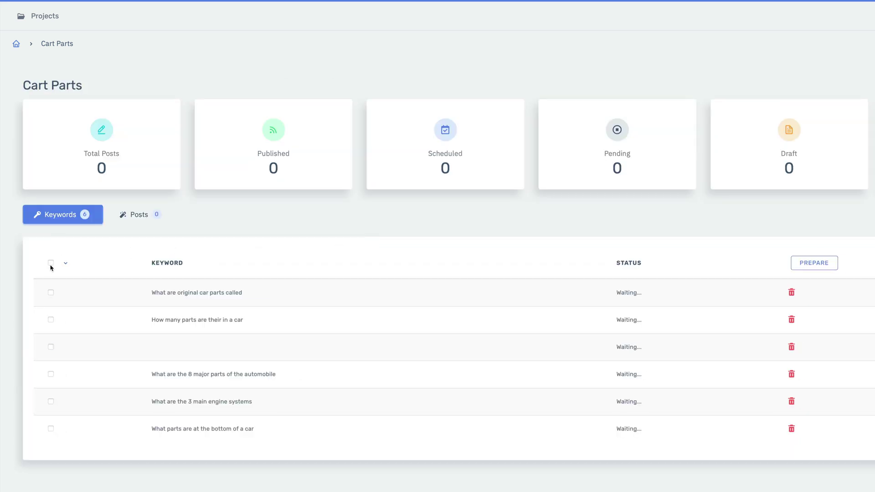
{"action": "left_click", "coordinate": [51, 263]}
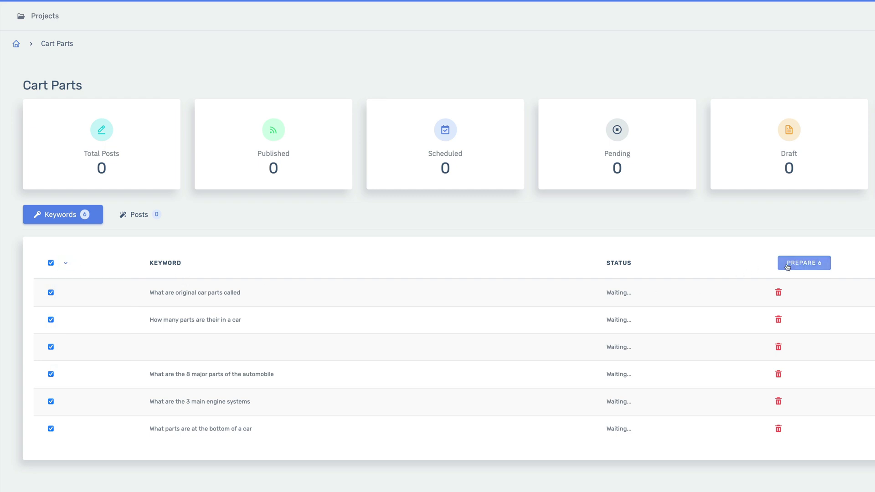
{"action": "left_click", "coordinate": [51, 347]}
{"action": "left_click", "coordinate": [791, 263]}
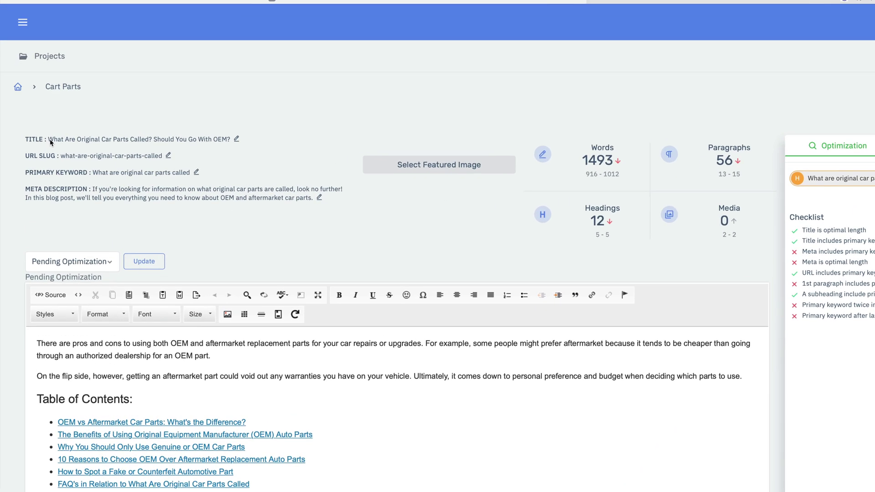
{"action": "left_click_drag", "start_coordinate": [36, 129], "coordinate": [146, 129]}
{"action": "left_click", "coordinate": [47, 143]}
{"action": "left_click_drag", "start_coordinate": [69, 165], "coordinate": [157, 164]}
{"action": "left_click", "coordinate": [157, 164]}
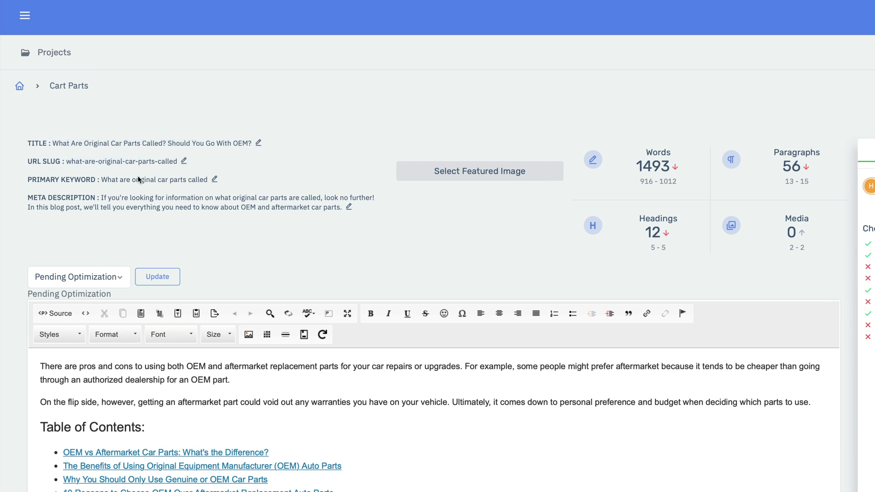
{"action": "left_click_drag", "start_coordinate": [102, 180], "coordinate": [213, 182]}
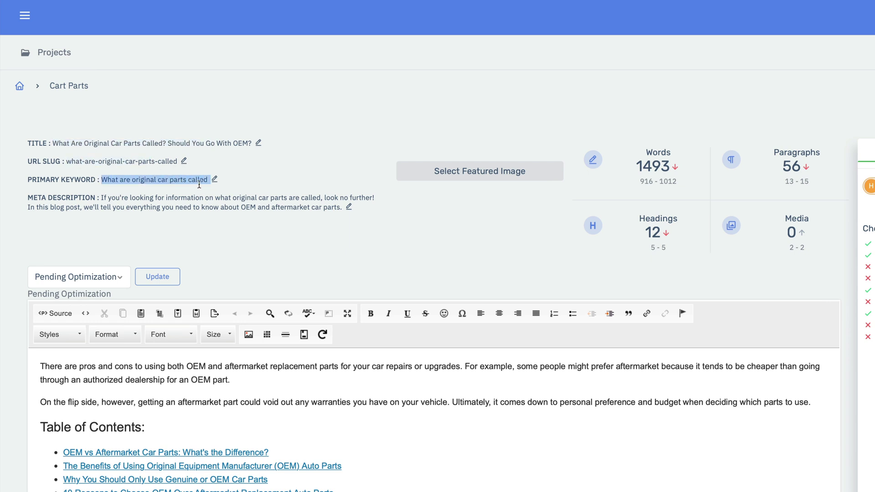
{"action": "left_click", "coordinate": [134, 211]}
{"action": "left_click_drag", "start_coordinate": [101, 201], "coordinate": [305, 208]}
{"action": "left_click", "coordinate": [305, 208]}
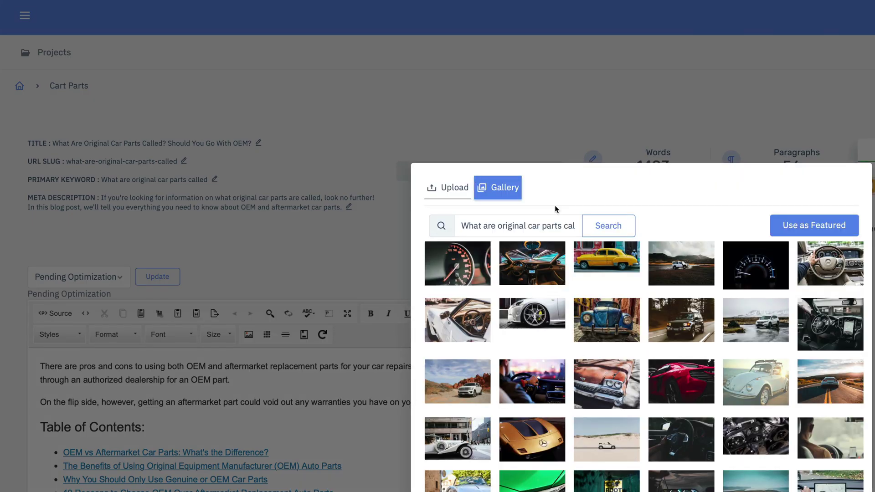
Use the off-road vehicle photo as the featured image and reload the article page.
{"action": "left_click", "coordinate": [682, 269]}
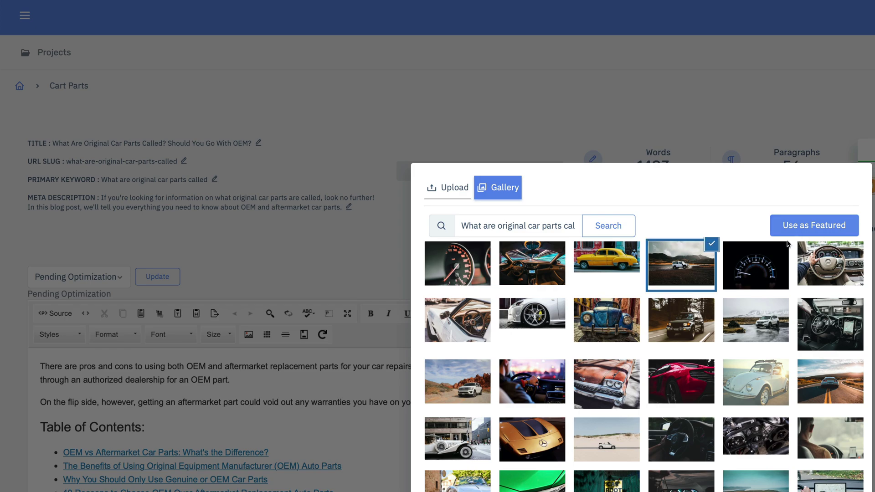
{"action": "left_click", "coordinate": [814, 225]}
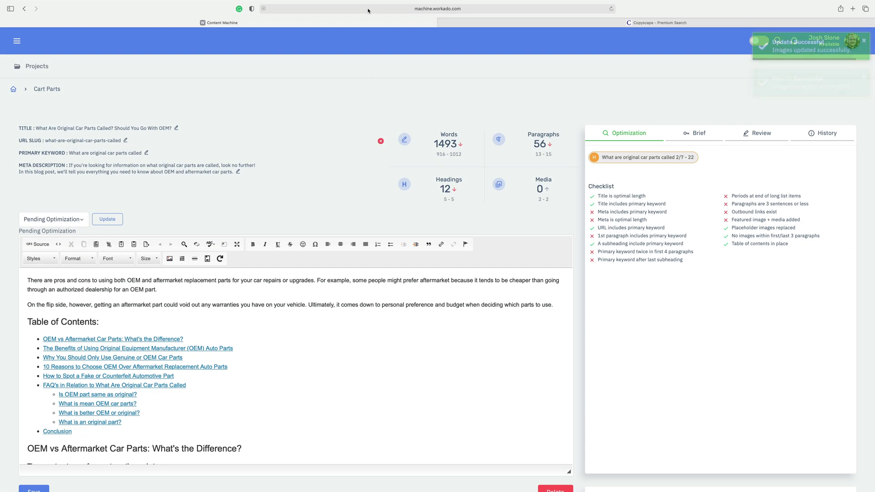
{"action": "left_click", "coordinate": [367, 7]}
{"action": "key", "text": "Return"}
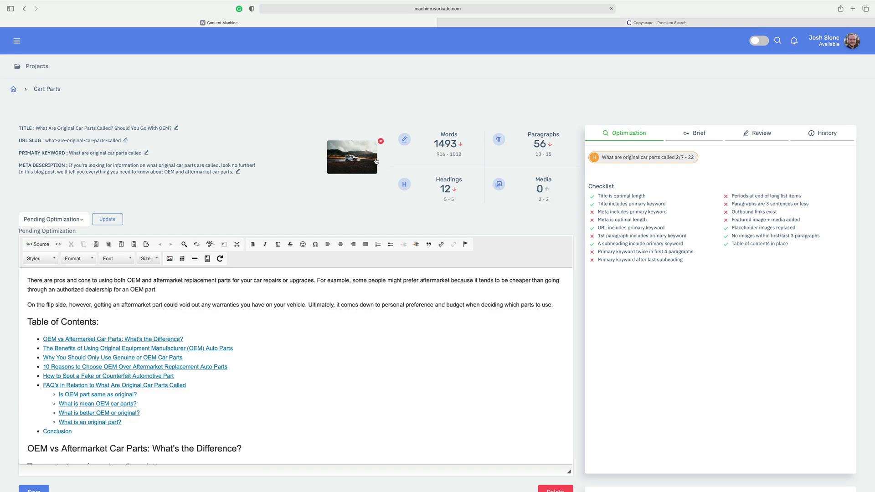
{"action": "left_click_drag", "start_coordinate": [403, 116], "coordinate": [537, 199]}
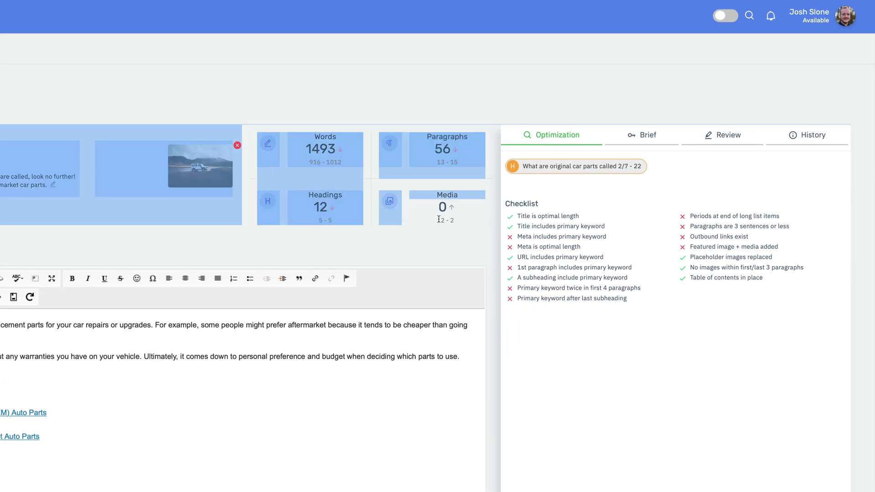
{"action": "left_click_drag", "start_coordinate": [438, 219], "coordinate": [456, 231]}
{"action": "left_click", "coordinate": [435, 247]}
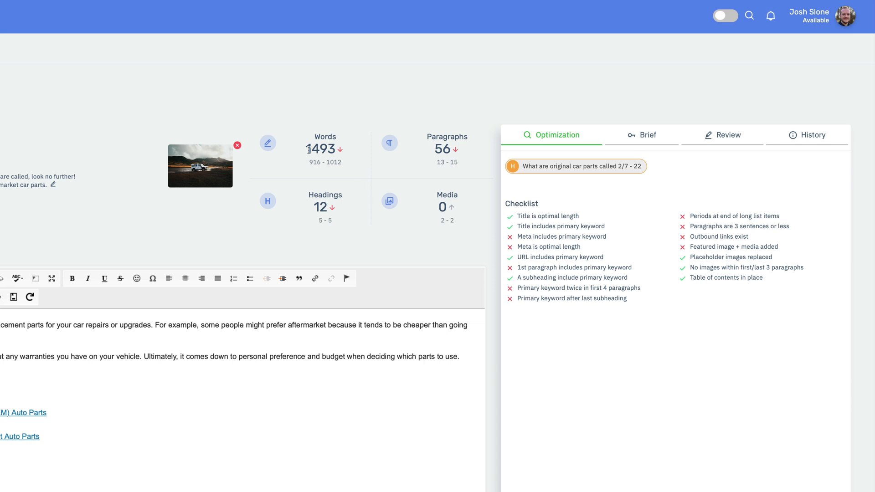
{"action": "left_click_drag", "start_coordinate": [307, 149], "coordinate": [334, 149]}
{"action": "left_click_drag", "start_coordinate": [309, 163], "coordinate": [343, 163]}
{"action": "left_click", "coordinate": [328, 162]}
{"action": "left_click_drag", "start_coordinate": [435, 149], "coordinate": [455, 166]}
{"action": "left_click", "coordinate": [451, 149]}
{"action": "left_click", "coordinate": [456, 166]}
{"action": "scroll", "coordinate": [246, 364], "scroll_direction": "down", "scroll_amount": 8}
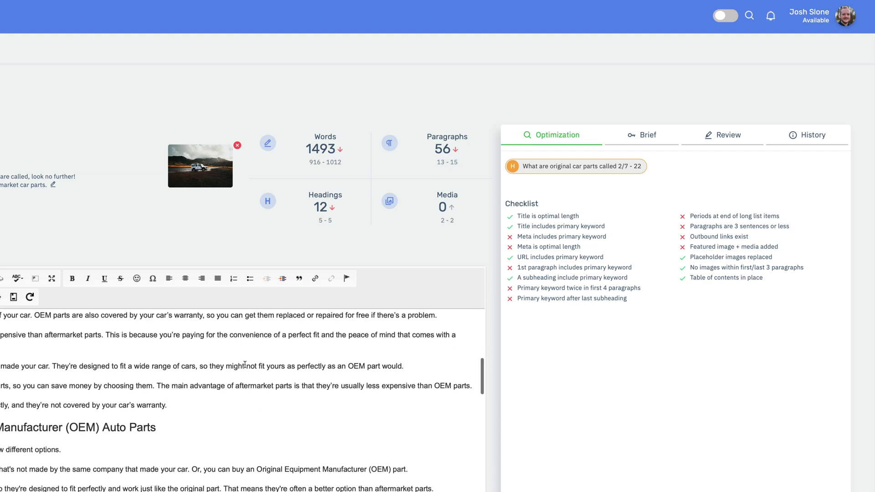
{"action": "scroll", "coordinate": [246, 364], "scroll_direction": "up", "scroll_amount": 5}
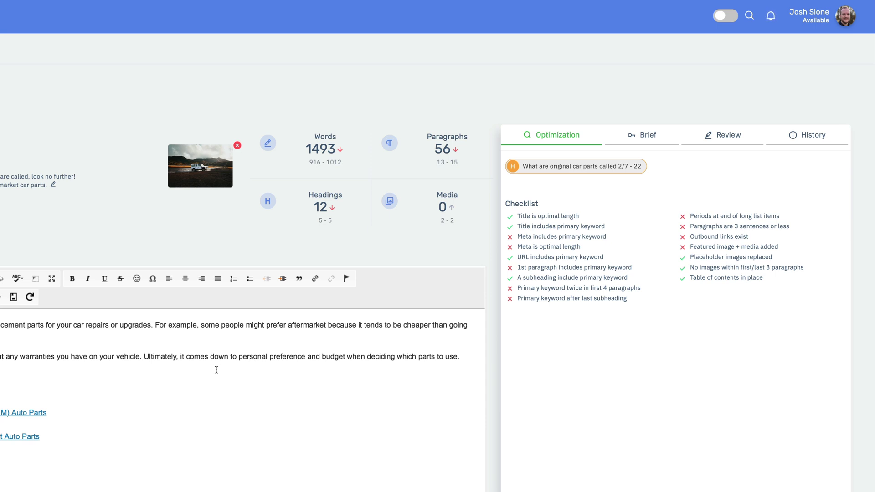
{"action": "left_click_drag", "start_coordinate": [314, 204], "coordinate": [340, 223]}
{"action": "left_click", "coordinate": [340, 223]}
{"action": "left_click_drag", "start_coordinate": [440, 218], "coordinate": [460, 223]}
{"action": "left_click", "coordinate": [420, 227]}
{"action": "left_click_drag", "start_coordinate": [523, 167], "coordinate": [614, 164]}
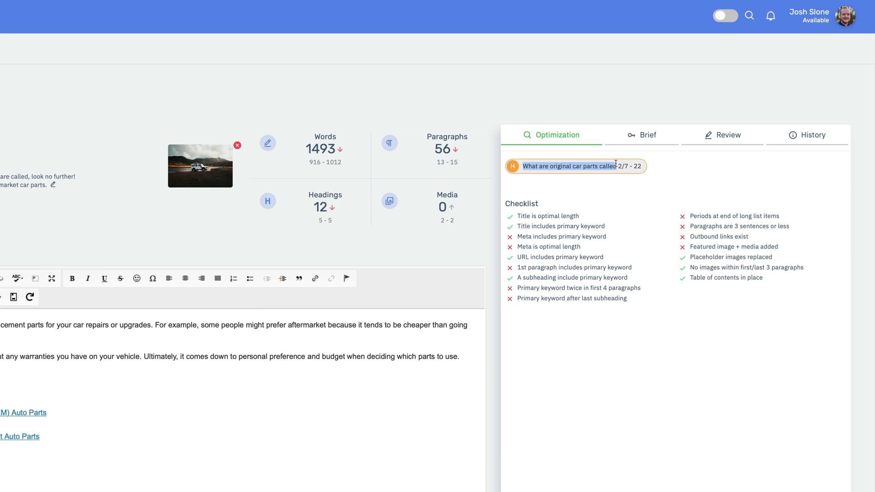
{"action": "left_click", "coordinate": [596, 178]}
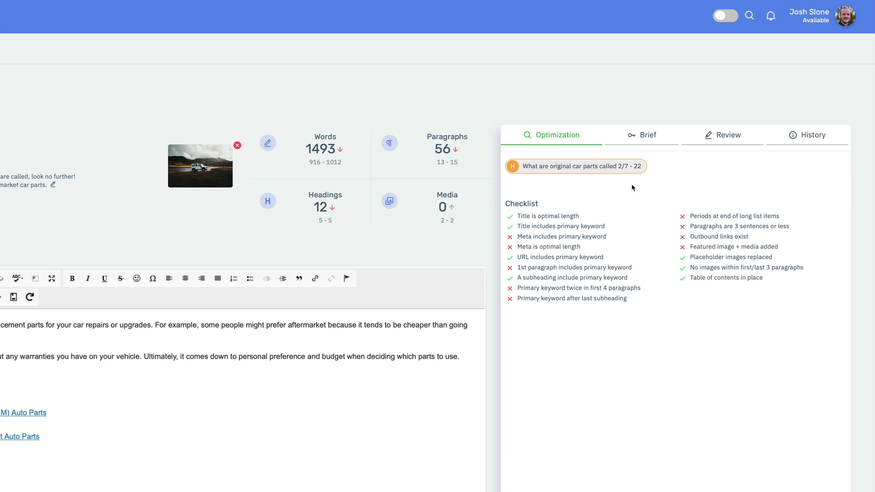
{"action": "left_click_drag", "start_coordinate": [523, 166], "coordinate": [617, 166]}
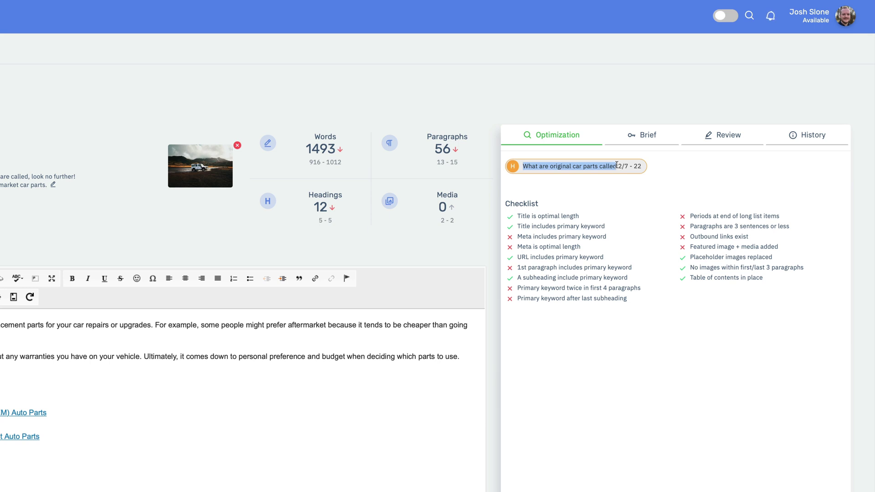
{"action": "left_click", "coordinate": [610, 180]}
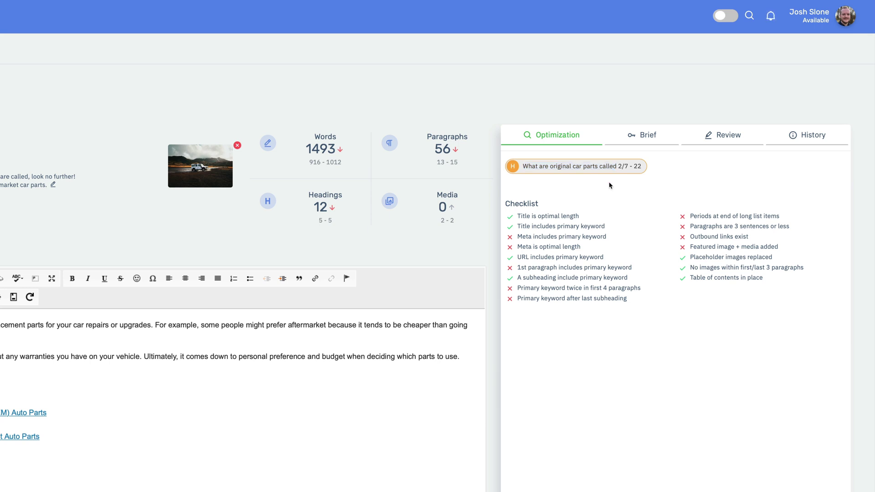
{"action": "left_click_drag", "start_coordinate": [619, 167], "coordinate": [643, 167]}
{"action": "left_click", "coordinate": [624, 167]}
{"action": "left_click_drag", "start_coordinate": [624, 167], "coordinate": [640, 167]}
{"action": "left_click", "coordinate": [554, 168]}
{"action": "left_click_drag", "start_coordinate": [524, 169], "coordinate": [616, 166]}
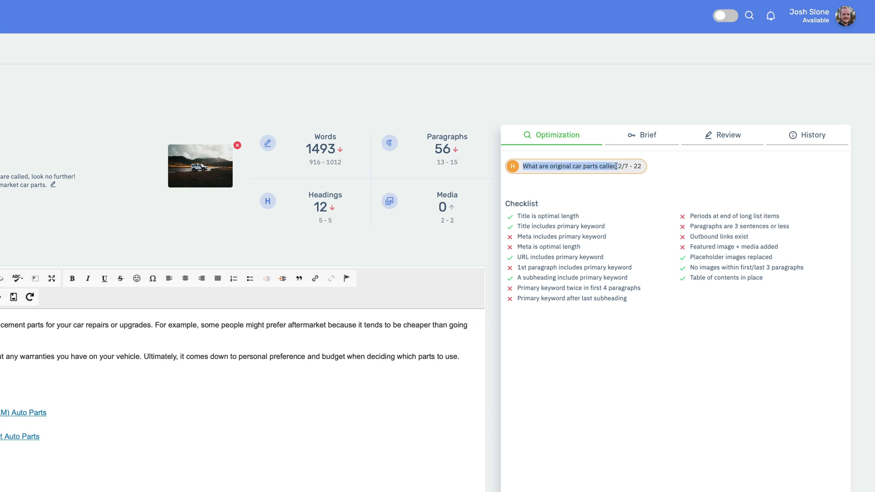
{"action": "left_click", "coordinate": [577, 199]}
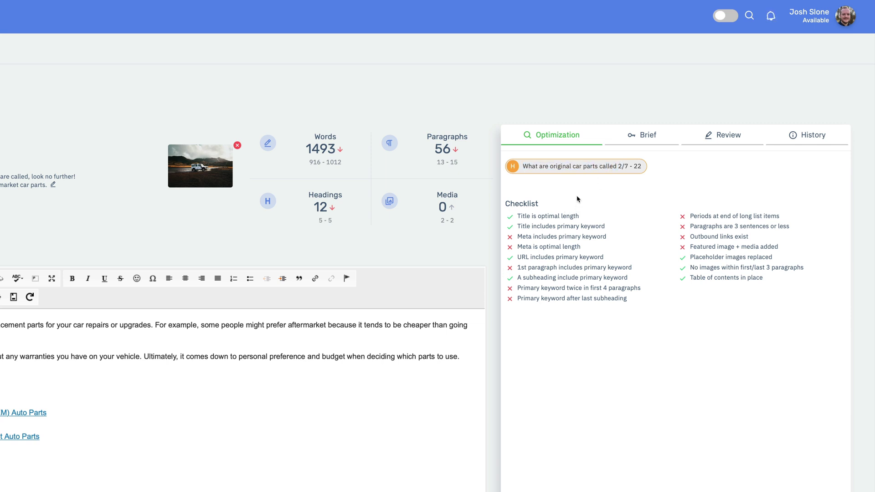
{"action": "double_click", "coordinate": [621, 167]}
{"action": "left_click_drag", "start_coordinate": [517, 216], "coordinate": [633, 268]}
{"action": "left_click", "coordinate": [556, 230]}
{"action": "left_click", "coordinate": [551, 269]}
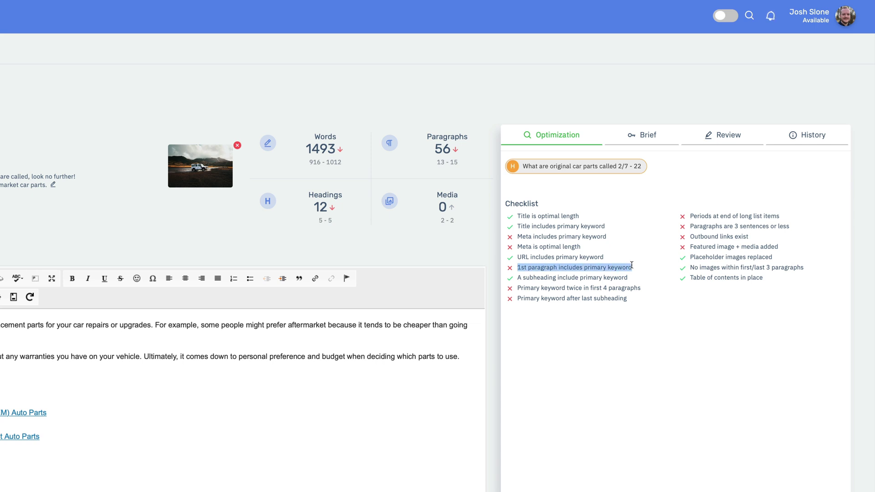
{"action": "left_click", "coordinate": [594, 267]}
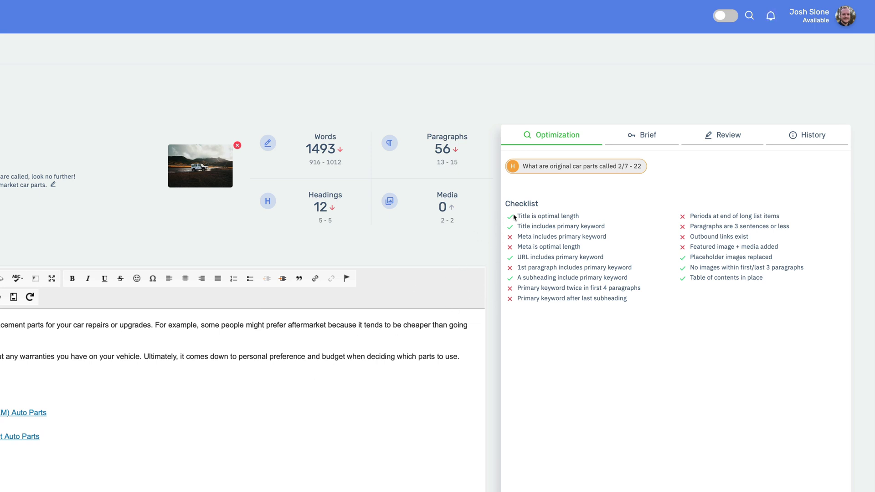
{"action": "left_click_drag", "start_coordinate": [516, 218], "coordinate": [613, 298]}
{"action": "left_click_drag", "start_coordinate": [674, 219], "coordinate": [775, 269]}
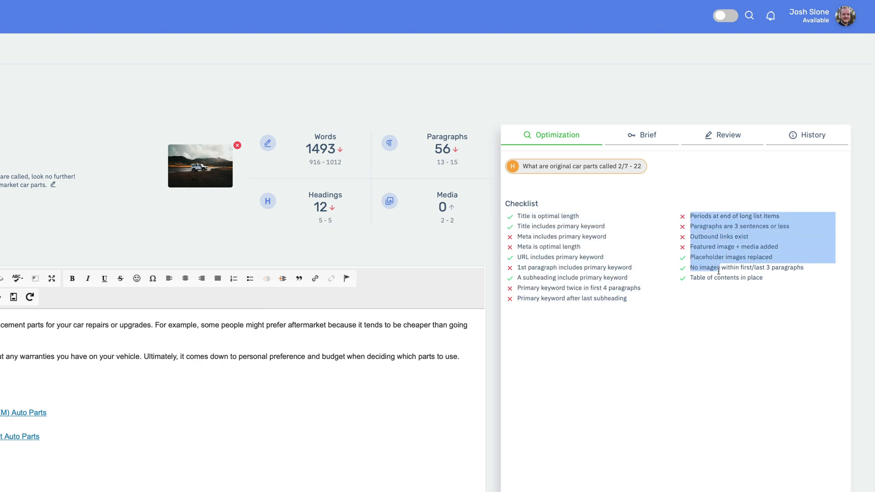
{"action": "left_click", "coordinate": [220, 325]}
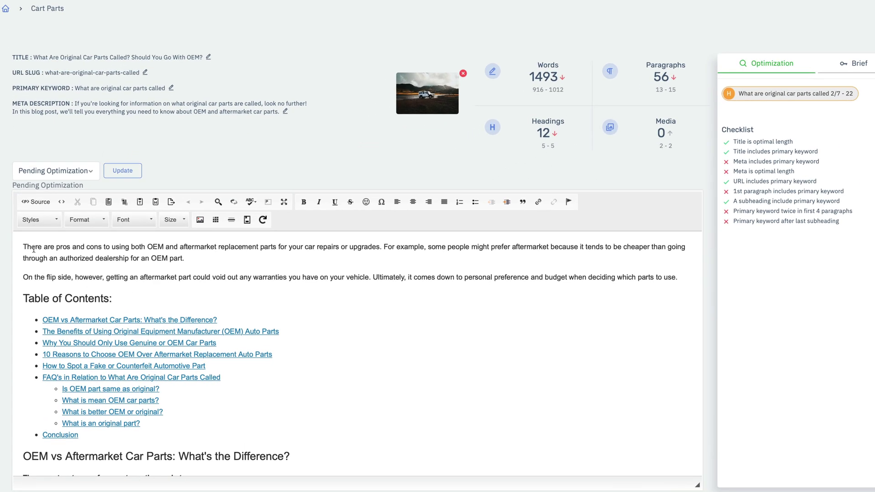
{"action": "left_click_drag", "start_coordinate": [21, 246], "coordinate": [474, 291]}
{"action": "left_click", "coordinate": [246, 287]}
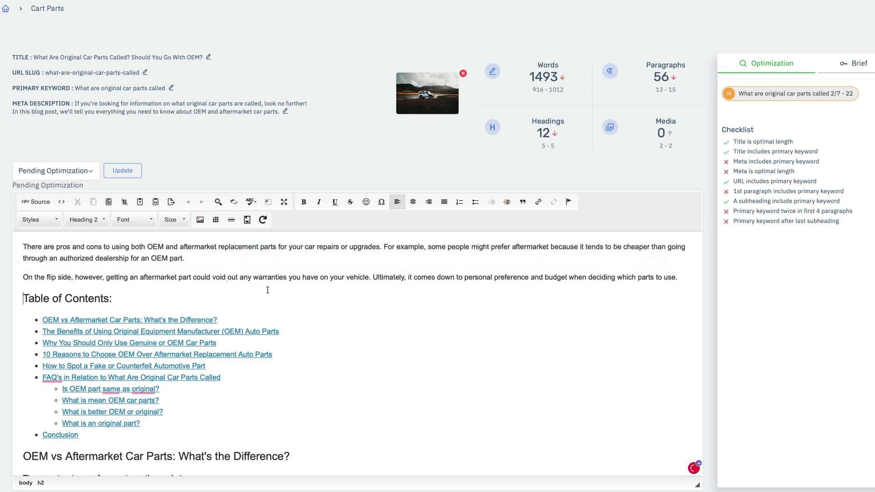
{"action": "scroll", "coordinate": [246, 286], "scroll_direction": "down", "scroll_amount": 1}
{"action": "left_click", "coordinate": [21, 257]}
{"action": "key", "text": "shift+Down"}
{"action": "key", "text": "shift+Down"}
{"action": "key", "text": "shift+Down"}
{"action": "key", "text": "shift+Down"}
{"action": "key", "text": "shift+Down"}
{"action": "key", "text": "shift+Down"}
{"action": "key", "text": "shift+Down"}
{"action": "key", "text": "shift+Down"}
{"action": "key", "text": "shift+Down"}
{"action": "key", "text": "shift+Down"}
{"action": "key", "text": "shift+Down"}
{"action": "key", "text": "shift+Down"}
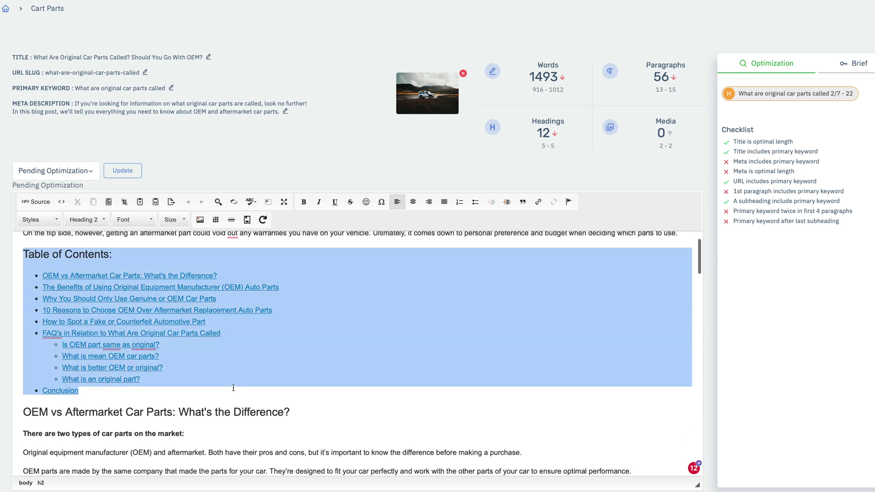
{"action": "left_click", "coordinate": [236, 389]}
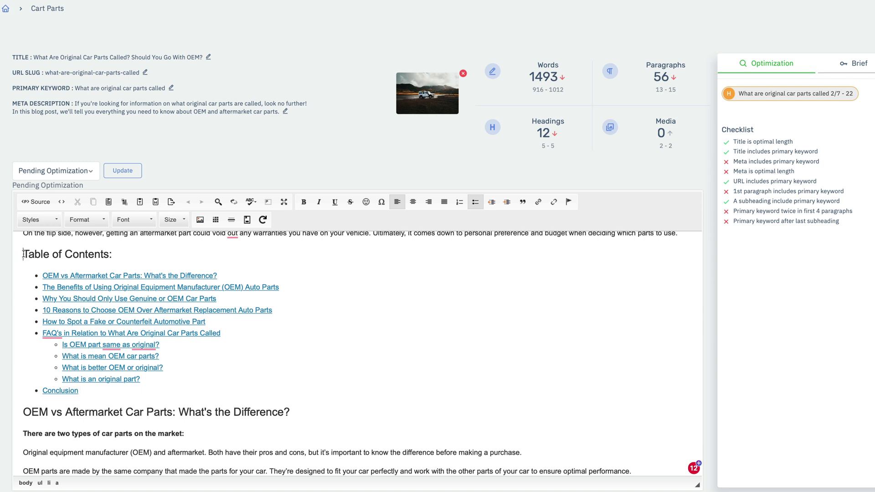
{"action": "left_click_drag", "start_coordinate": [23, 254], "coordinate": [166, 393]}
{"action": "left_click", "coordinate": [163, 387]}
{"action": "left_click_drag", "start_coordinate": [48, 300], "coordinate": [216, 300]}
{"action": "left_click", "coordinate": [229, 301]}
{"action": "left_click_drag", "start_coordinate": [167, 300], "coordinate": [192, 299]}
{"action": "left_click", "coordinate": [193, 299]}
Review the table of contents and the Fit and Function section in the editor.
{"action": "left_click", "coordinate": [87, 300]}
{"action": "left_click_drag", "start_coordinate": [42, 275], "coordinate": [79, 391]}
{"action": "left_click", "coordinate": [79, 391]}
{"action": "scroll", "coordinate": [95, 380], "scroll_direction": "down", "scroll_amount": 3}
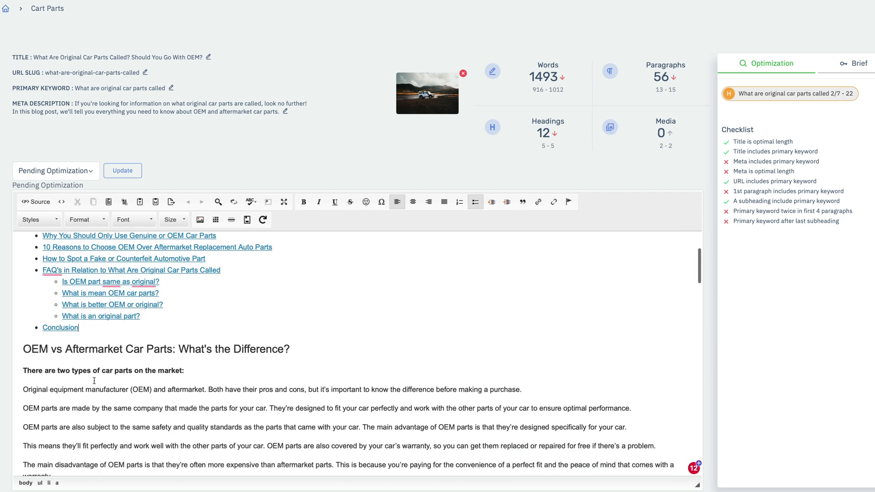
{"action": "left_click_drag", "start_coordinate": [28, 290], "coordinate": [268, 291]}
{"action": "left_click", "coordinate": [264, 312]}
{"action": "scroll", "coordinate": [263, 313], "scroll_direction": "down", "scroll_amount": 4}
{"action": "scroll", "coordinate": [200, 314], "scroll_direction": "down", "scroll_amount": 2}
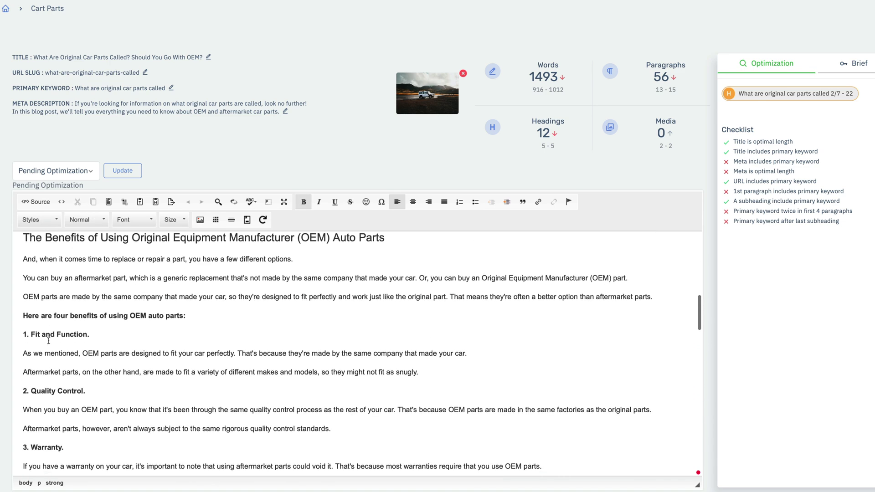
{"action": "left_click_drag", "start_coordinate": [31, 336], "coordinate": [85, 336]}
{"action": "left_click", "coordinate": [83, 336]}
Review the numbered list of ten reasons by highlighting its items.
{"action": "scroll", "coordinate": [82, 336], "scroll_direction": "down", "scroll_amount": 5}
{"action": "scroll", "coordinate": [82, 336], "scroll_direction": "down", "scroll_amount": 6}
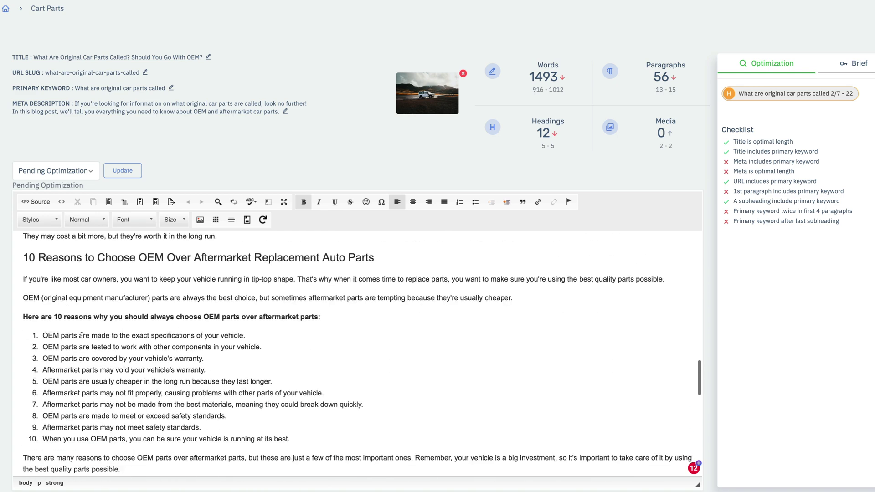
{"action": "left_click_drag", "start_coordinate": [42, 324], "coordinate": [292, 428]}
{"action": "left_click", "coordinate": [239, 382]}
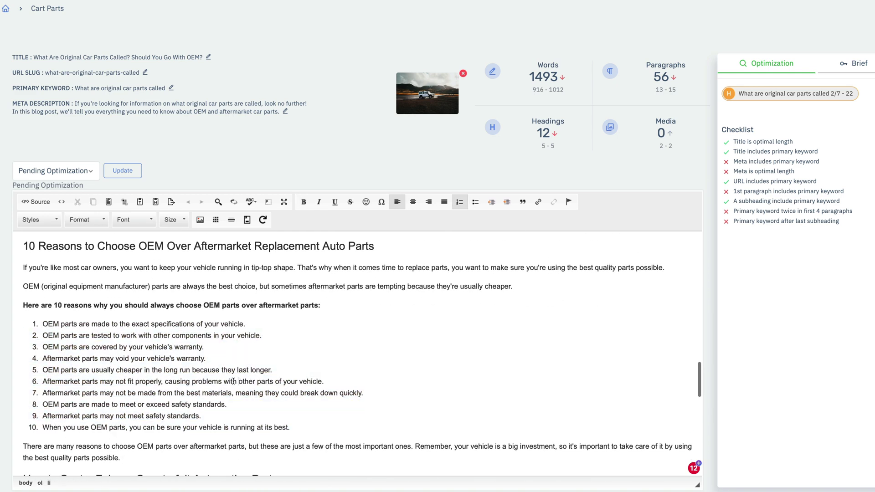
{"action": "left_click_drag", "start_coordinate": [39, 325], "coordinate": [182, 359]}
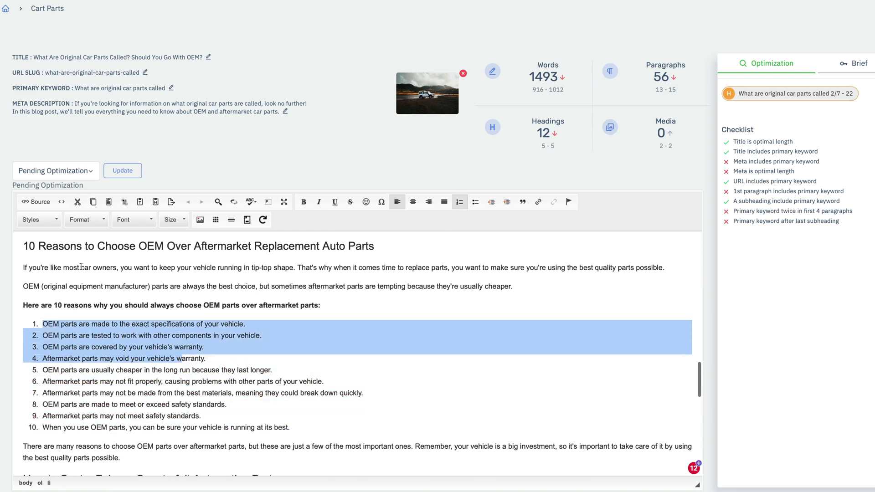
{"action": "left_click", "coordinate": [79, 266]}
{"action": "left_click_drag", "start_coordinate": [18, 246], "coordinate": [76, 247]}
{"action": "left_click", "coordinate": [52, 324]}
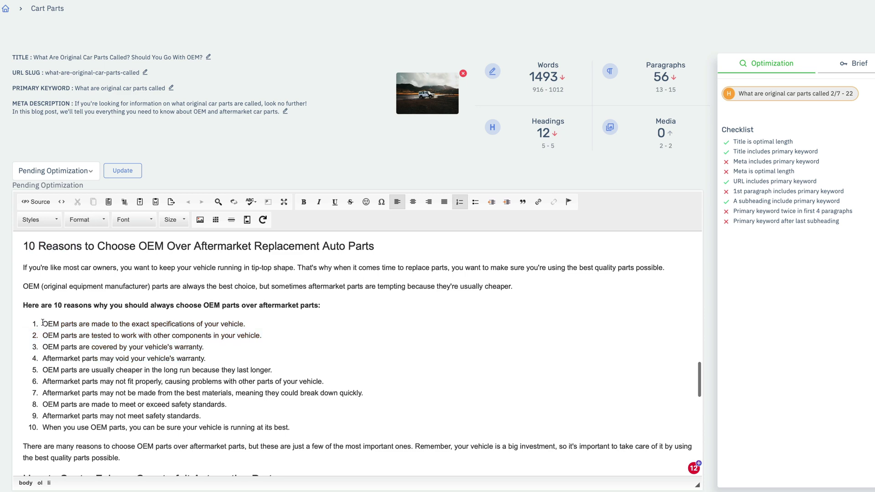
{"action": "left_click_drag", "start_coordinate": [42, 323], "coordinate": [292, 427]}
{"action": "left_click", "coordinate": [319, 431]}
{"action": "scroll", "coordinate": [318, 430], "scroll_direction": "down", "scroll_amount": 3}
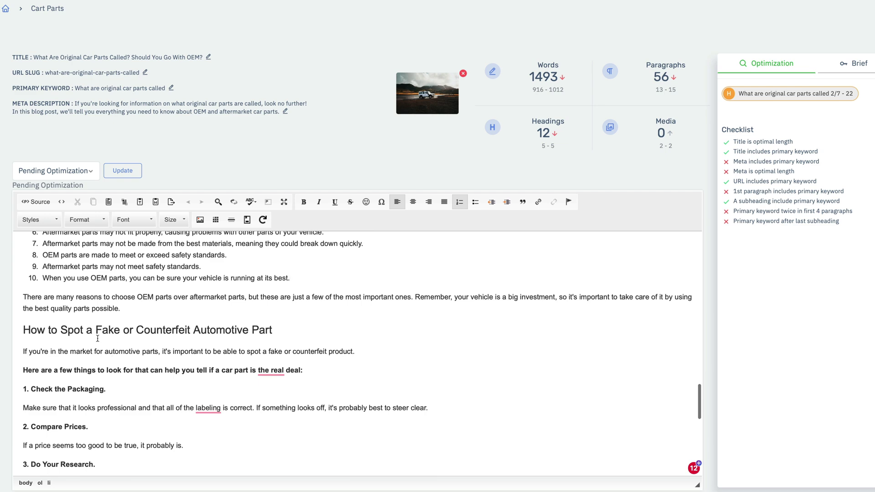
Accept Grammarly's suggestion changing 'FAQ's' to 'FAQs' in the FAQ heading.
{"action": "left_click", "coordinate": [97, 336]}
{"action": "scroll", "coordinate": [101, 346], "scroll_direction": "down", "scroll_amount": 4}
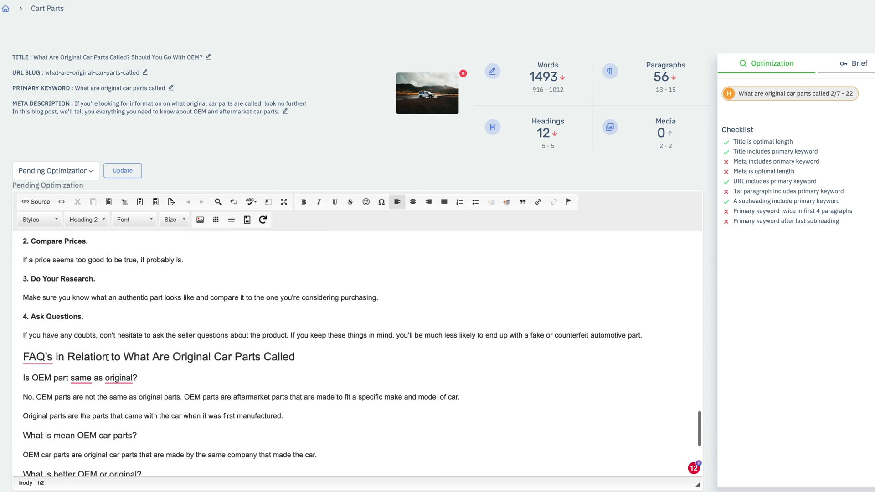
{"action": "scroll", "coordinate": [108, 358], "scroll_direction": "down", "scroll_amount": 2}
{"action": "mouse_move", "coordinate": [47, 263]}
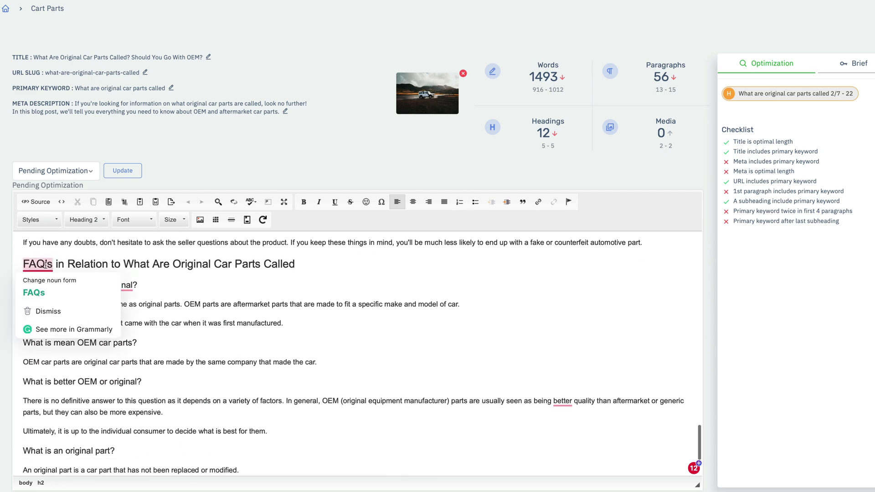
{"action": "left_click", "coordinate": [35, 292]}
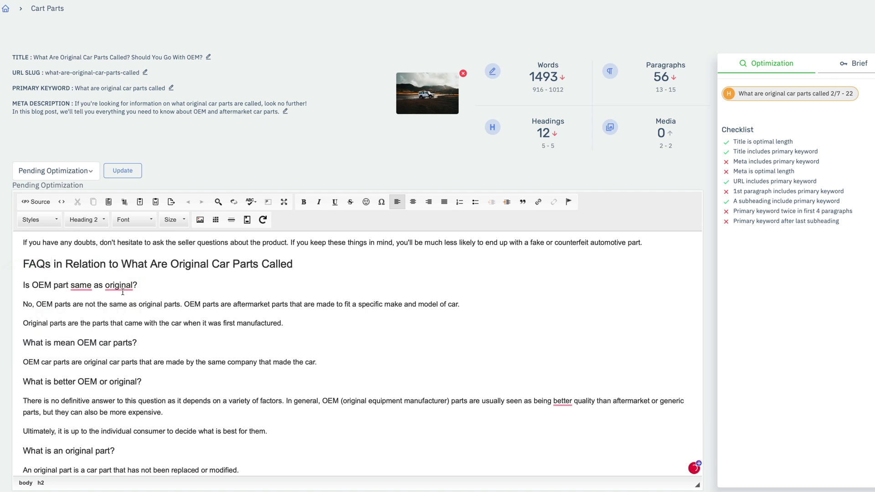
{"action": "scroll", "coordinate": [90, 288], "scroll_direction": "down", "scroll_amount": 1}
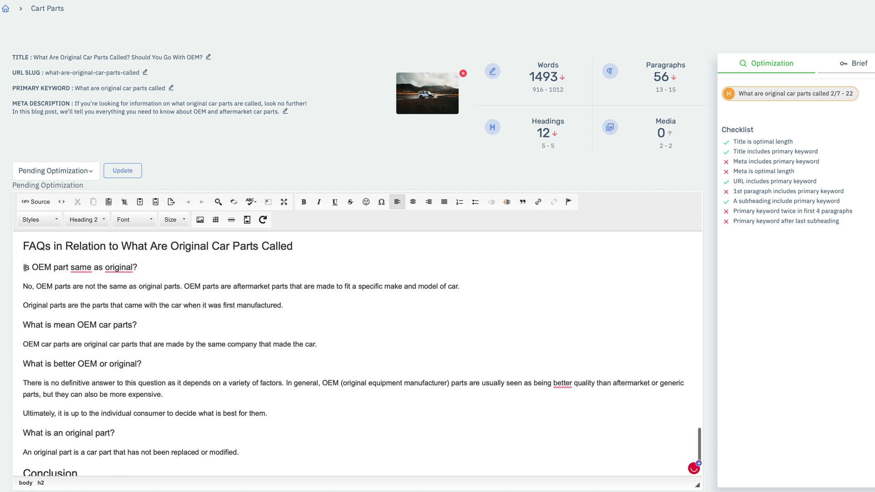